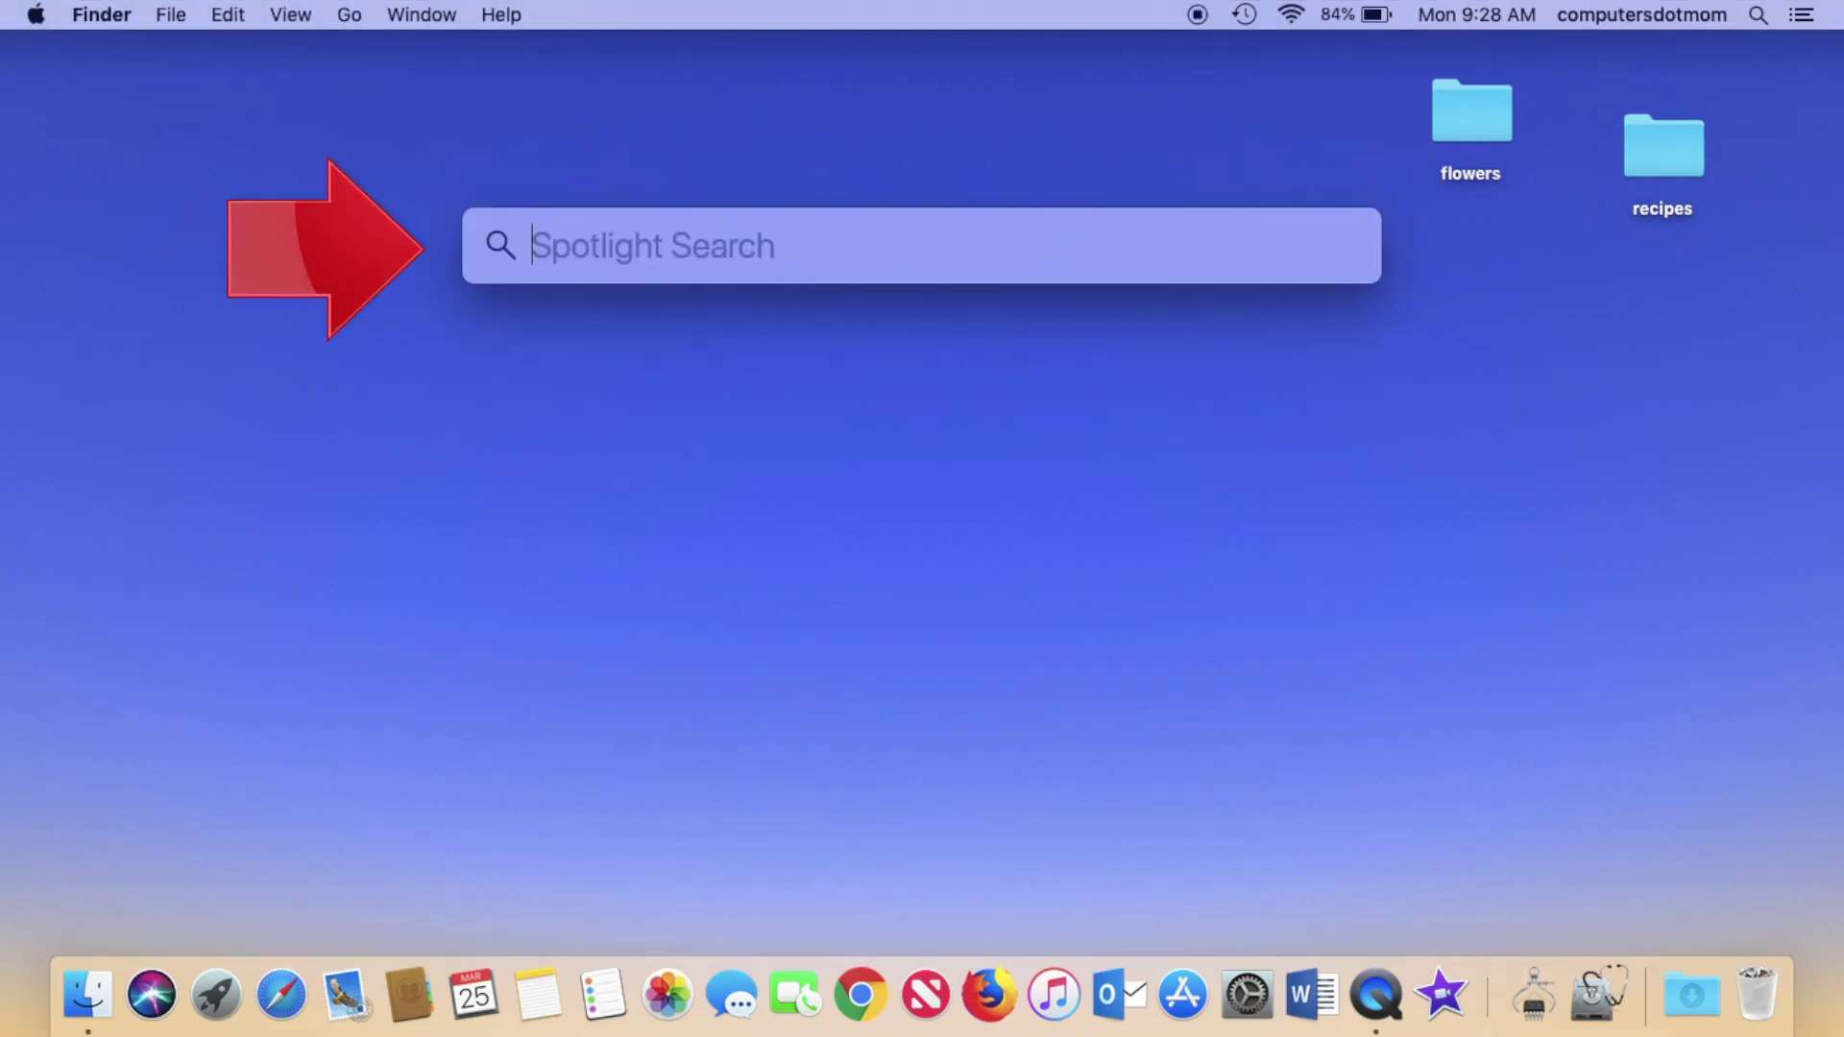
type("tea")
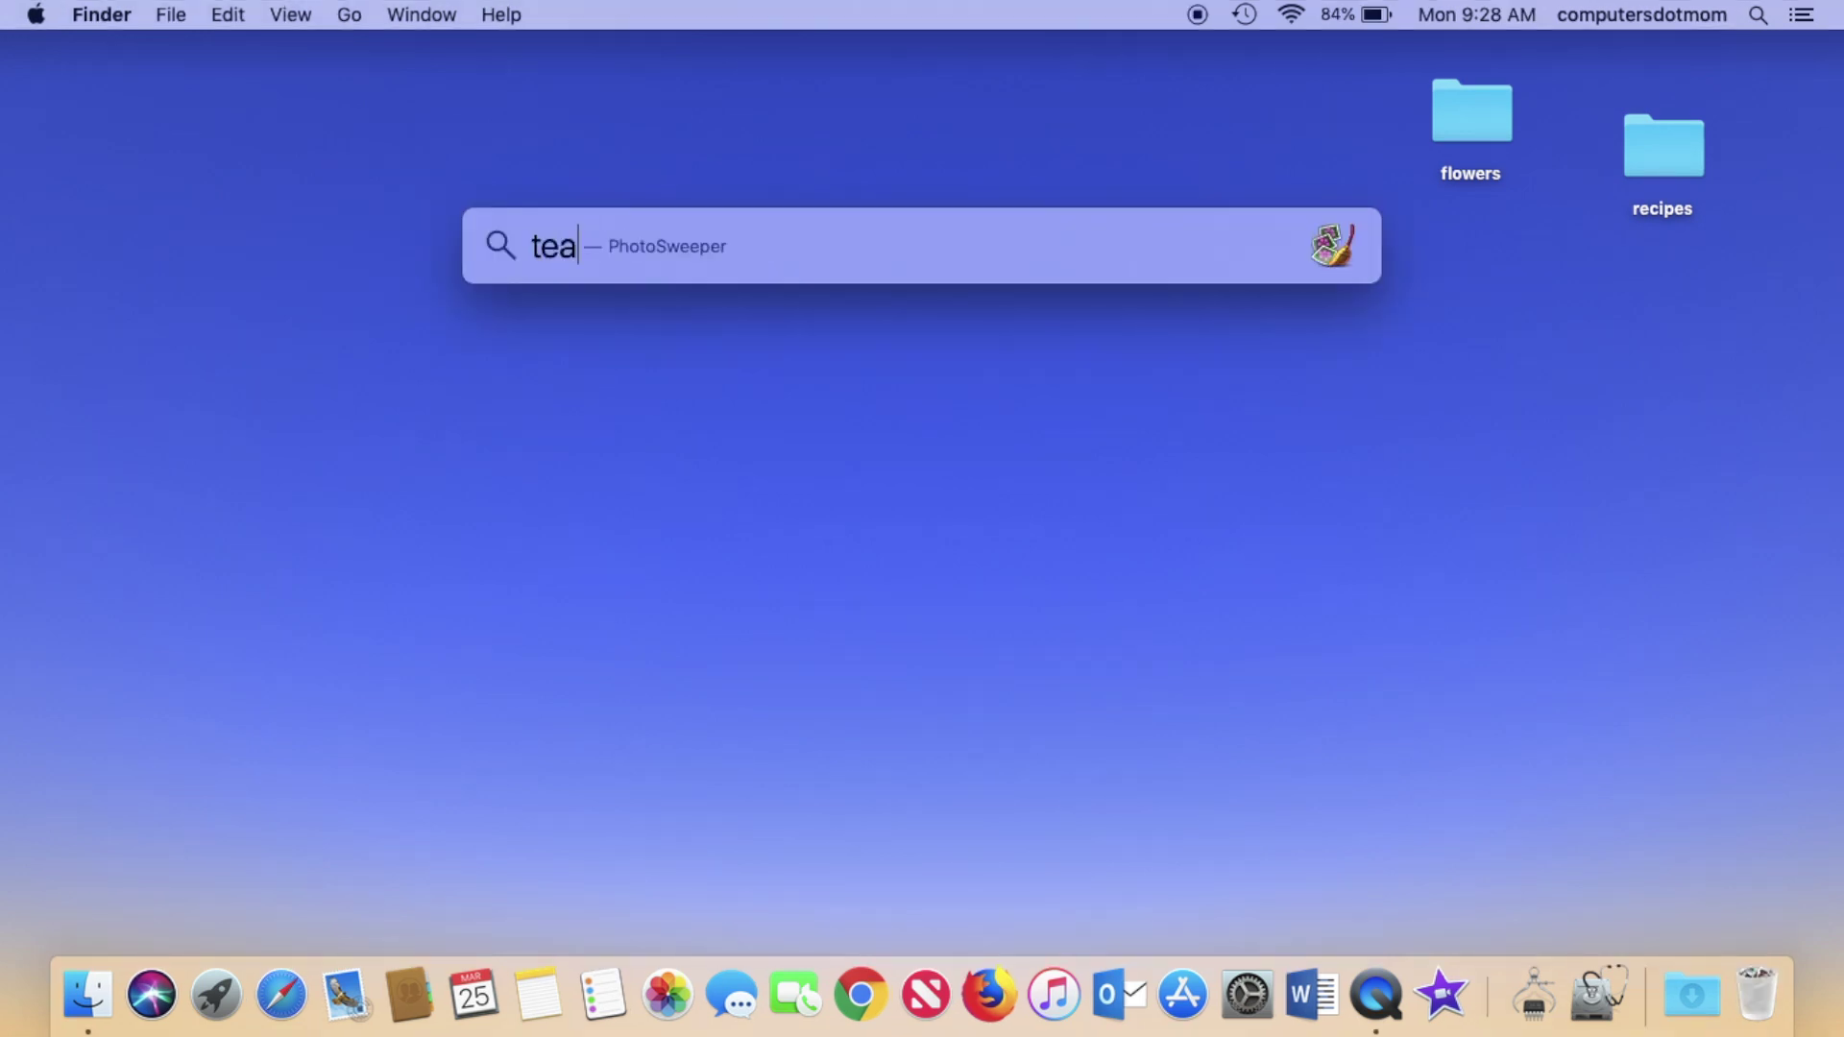
type("m")
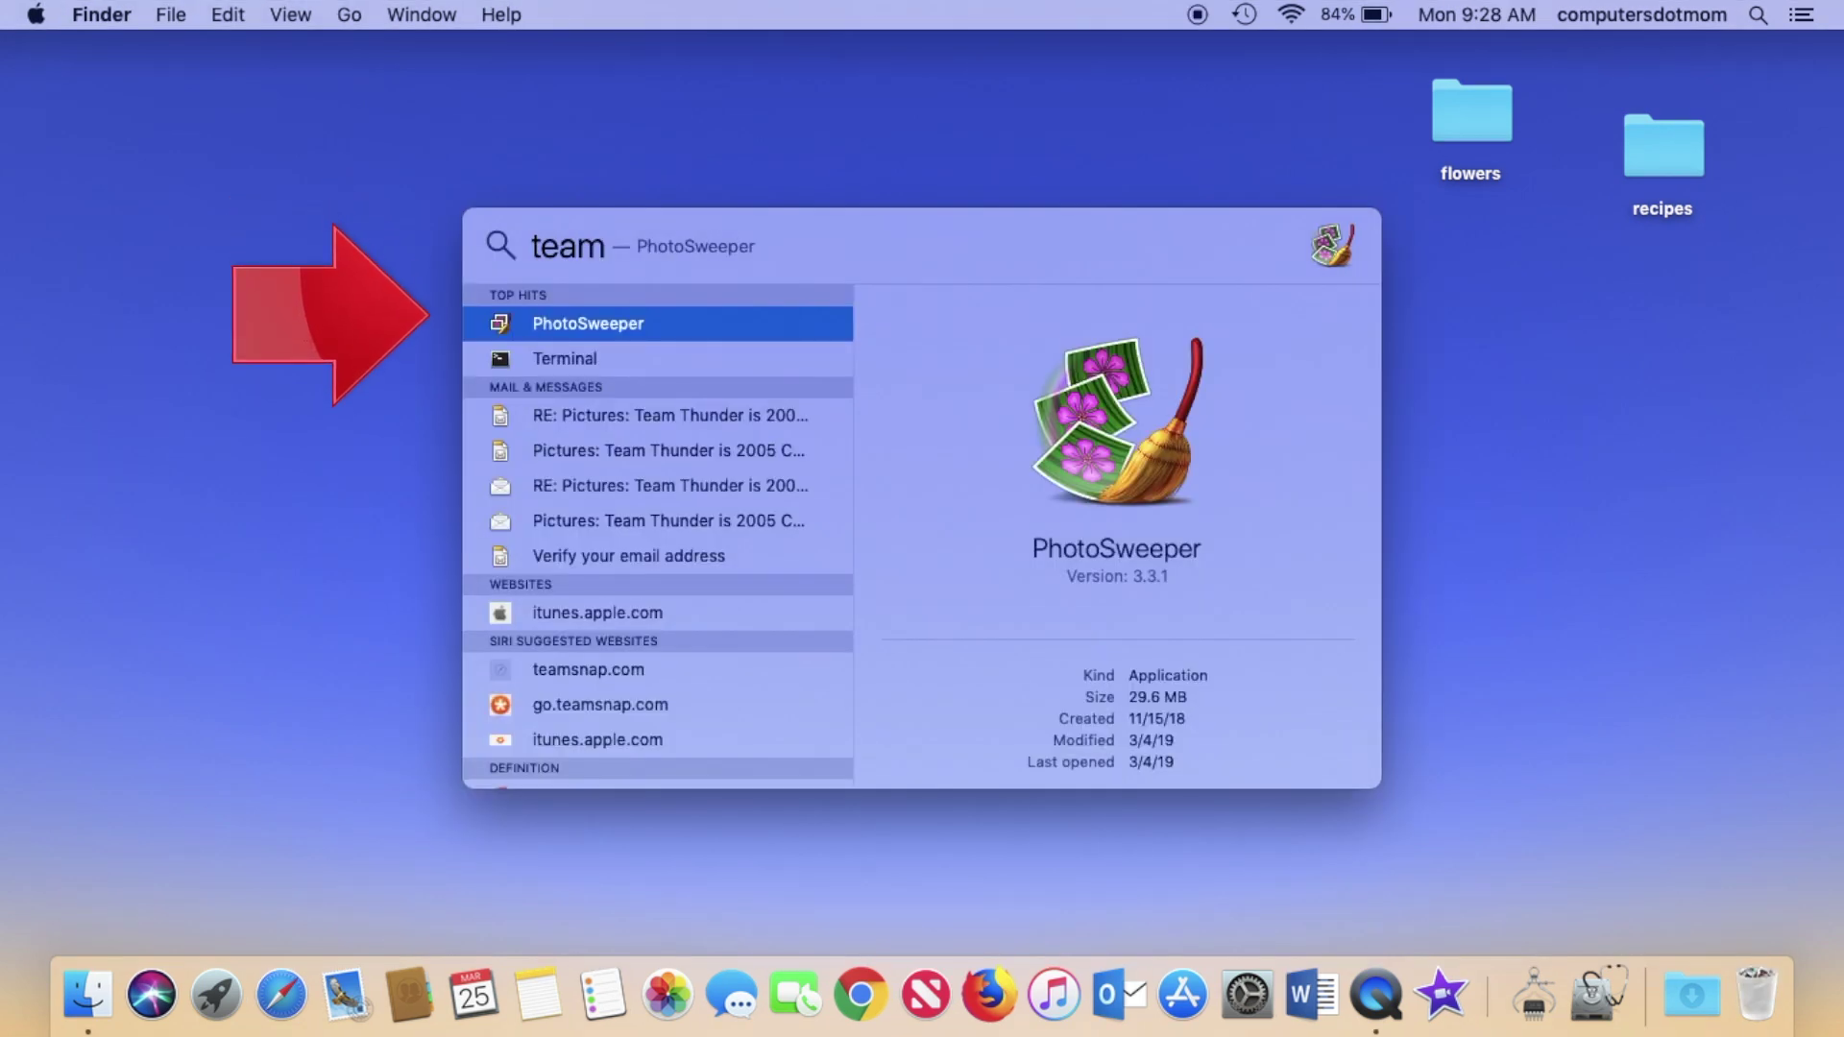
Step: Dismiss the Spotlight search for 'team' and launch Safari from the Dock
left_click(306, 370)
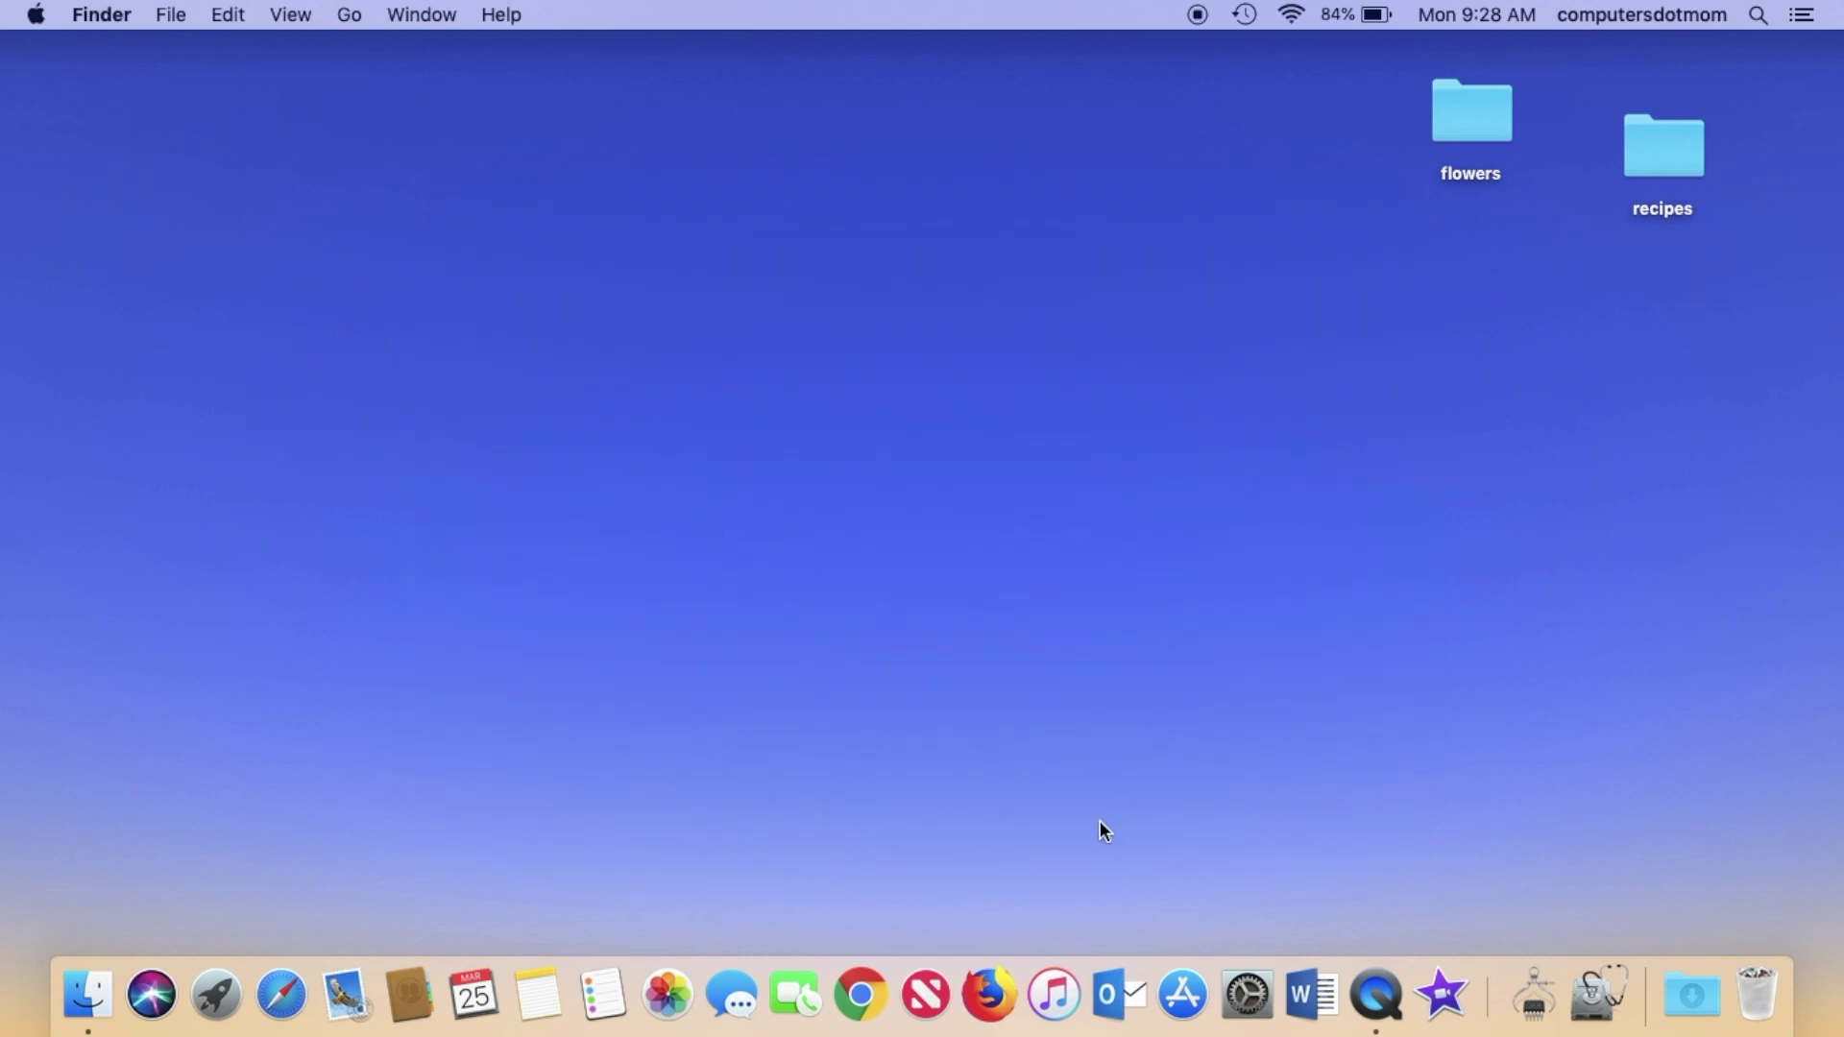
left_click(281, 995)
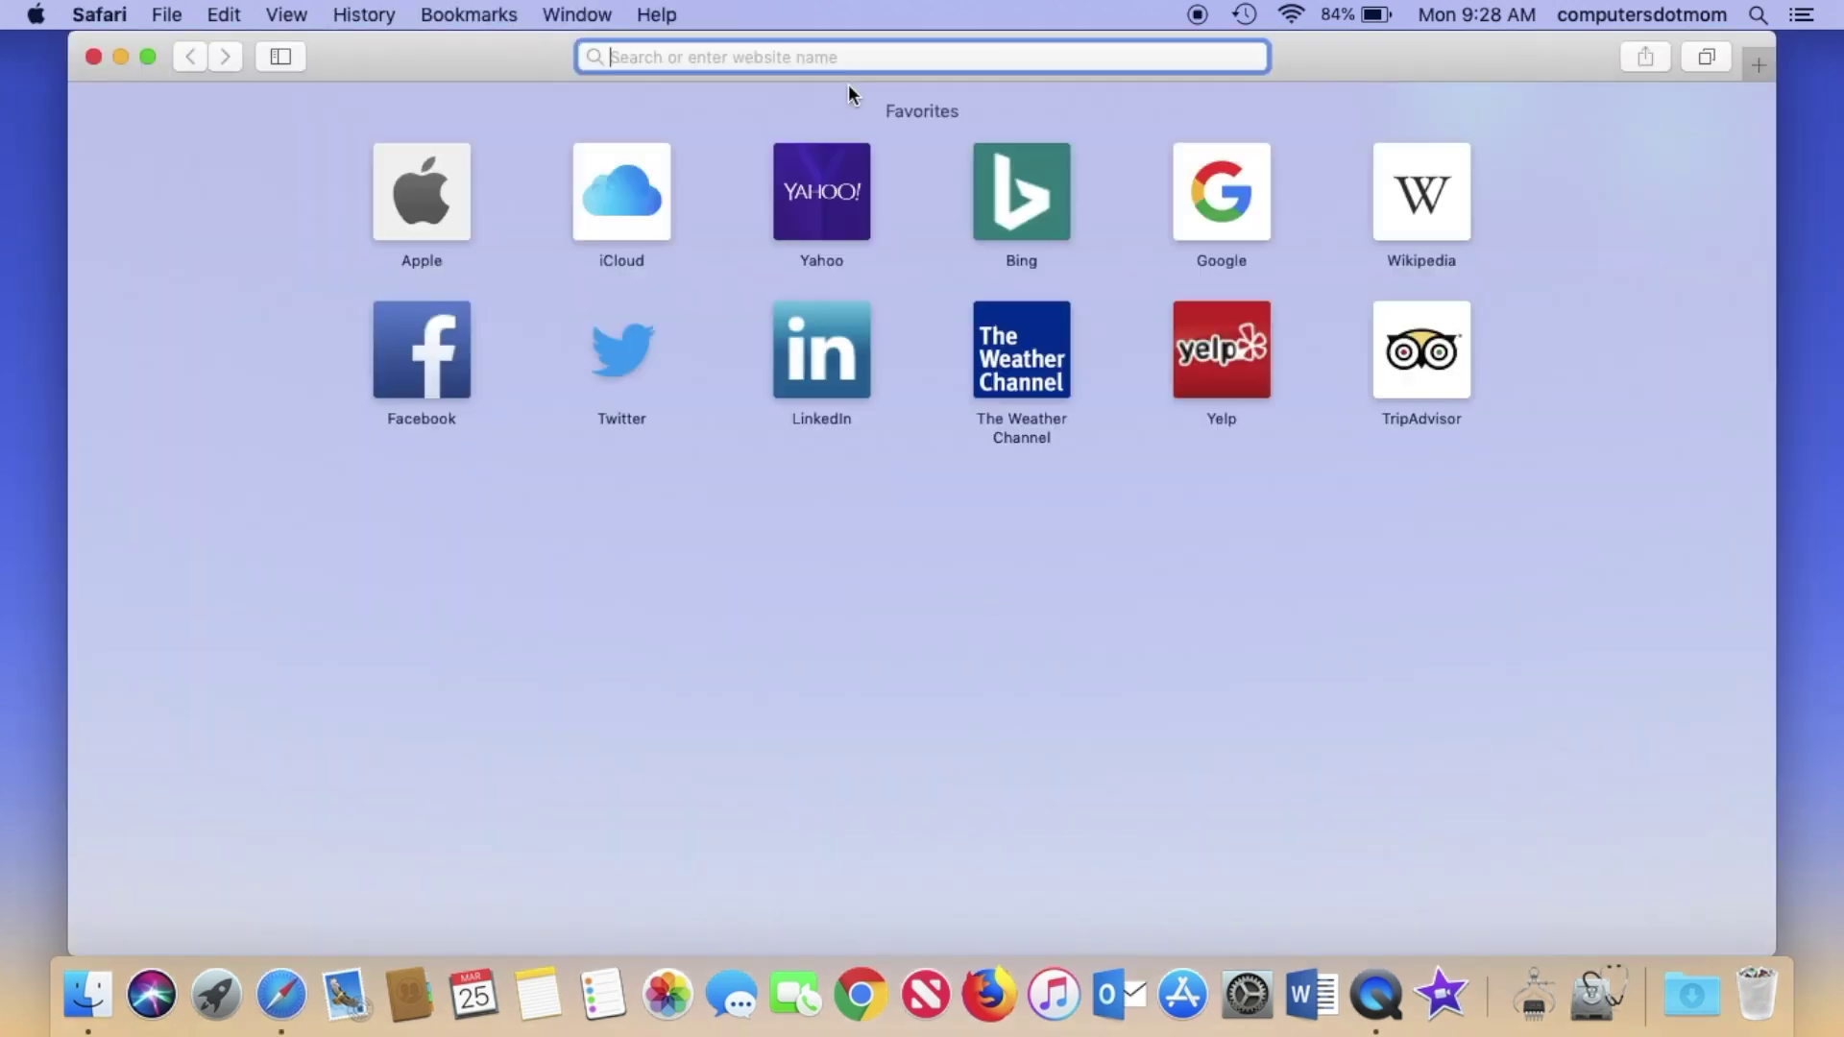
type("te")
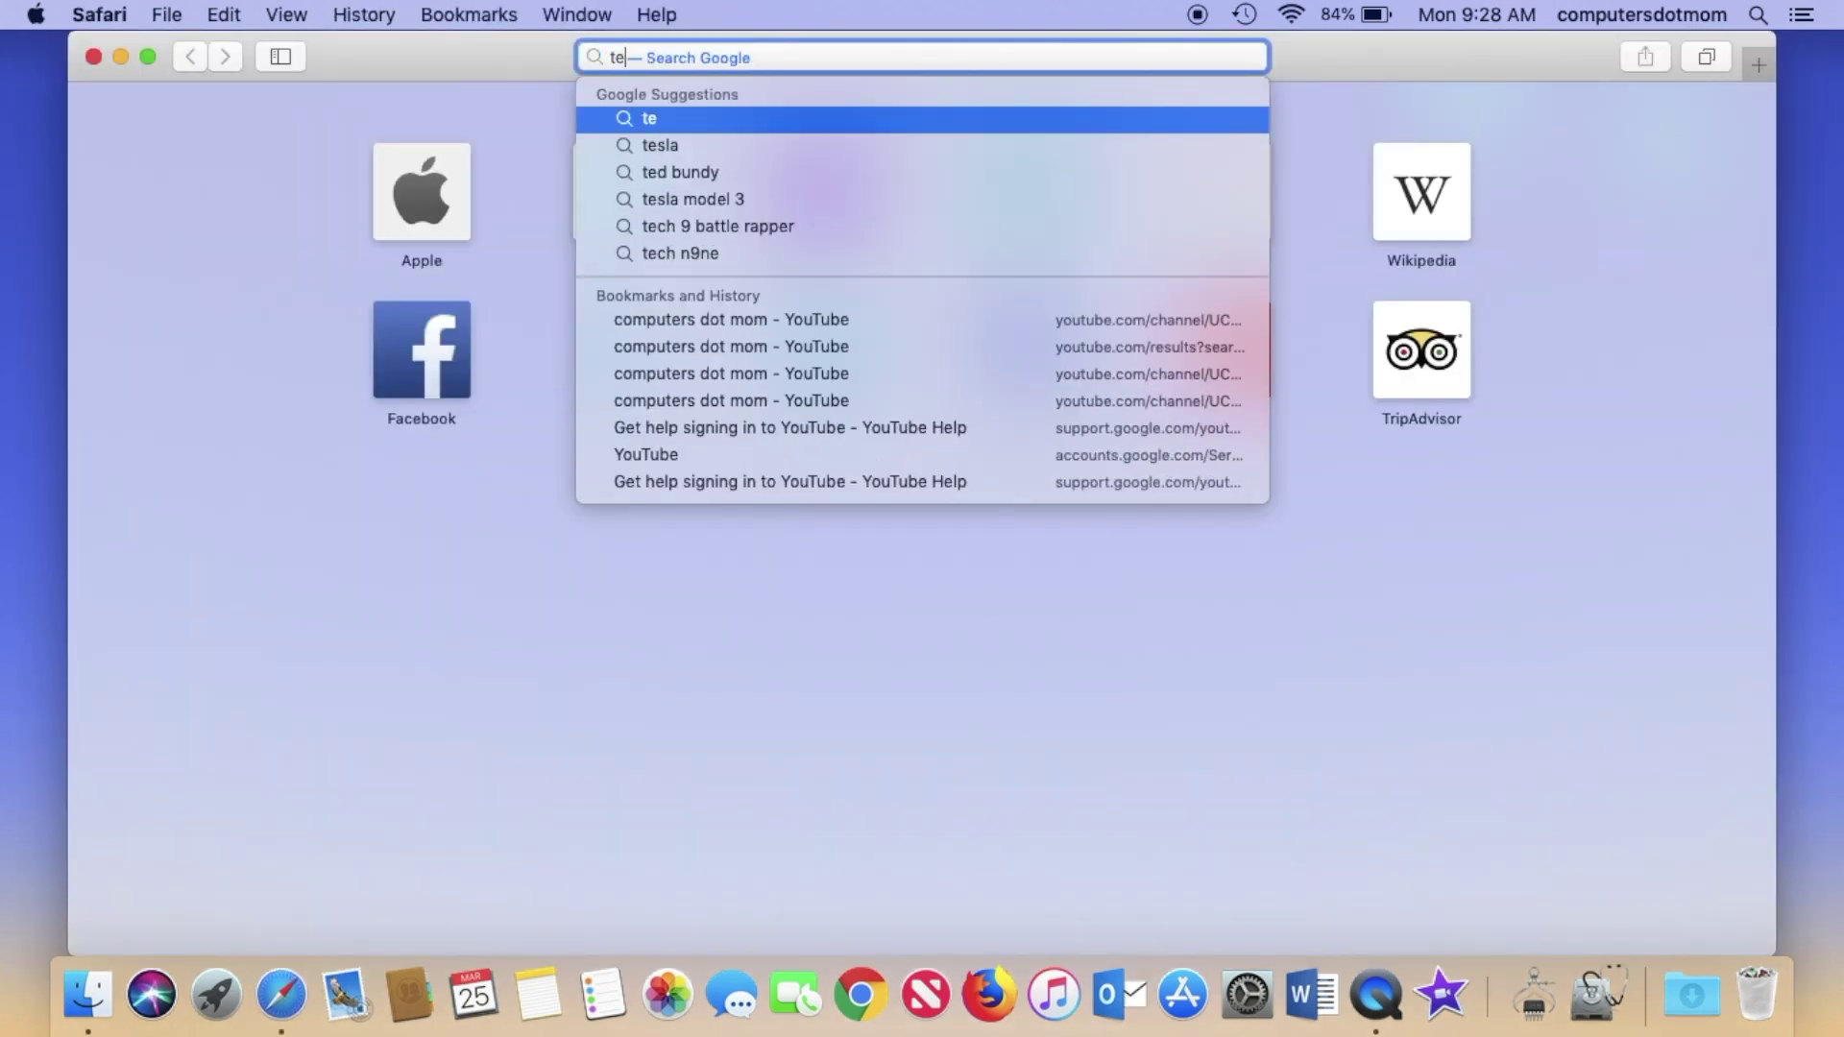
type("amvi")
Step: Load teamviewer.com in Safari's address bar
key("Return")
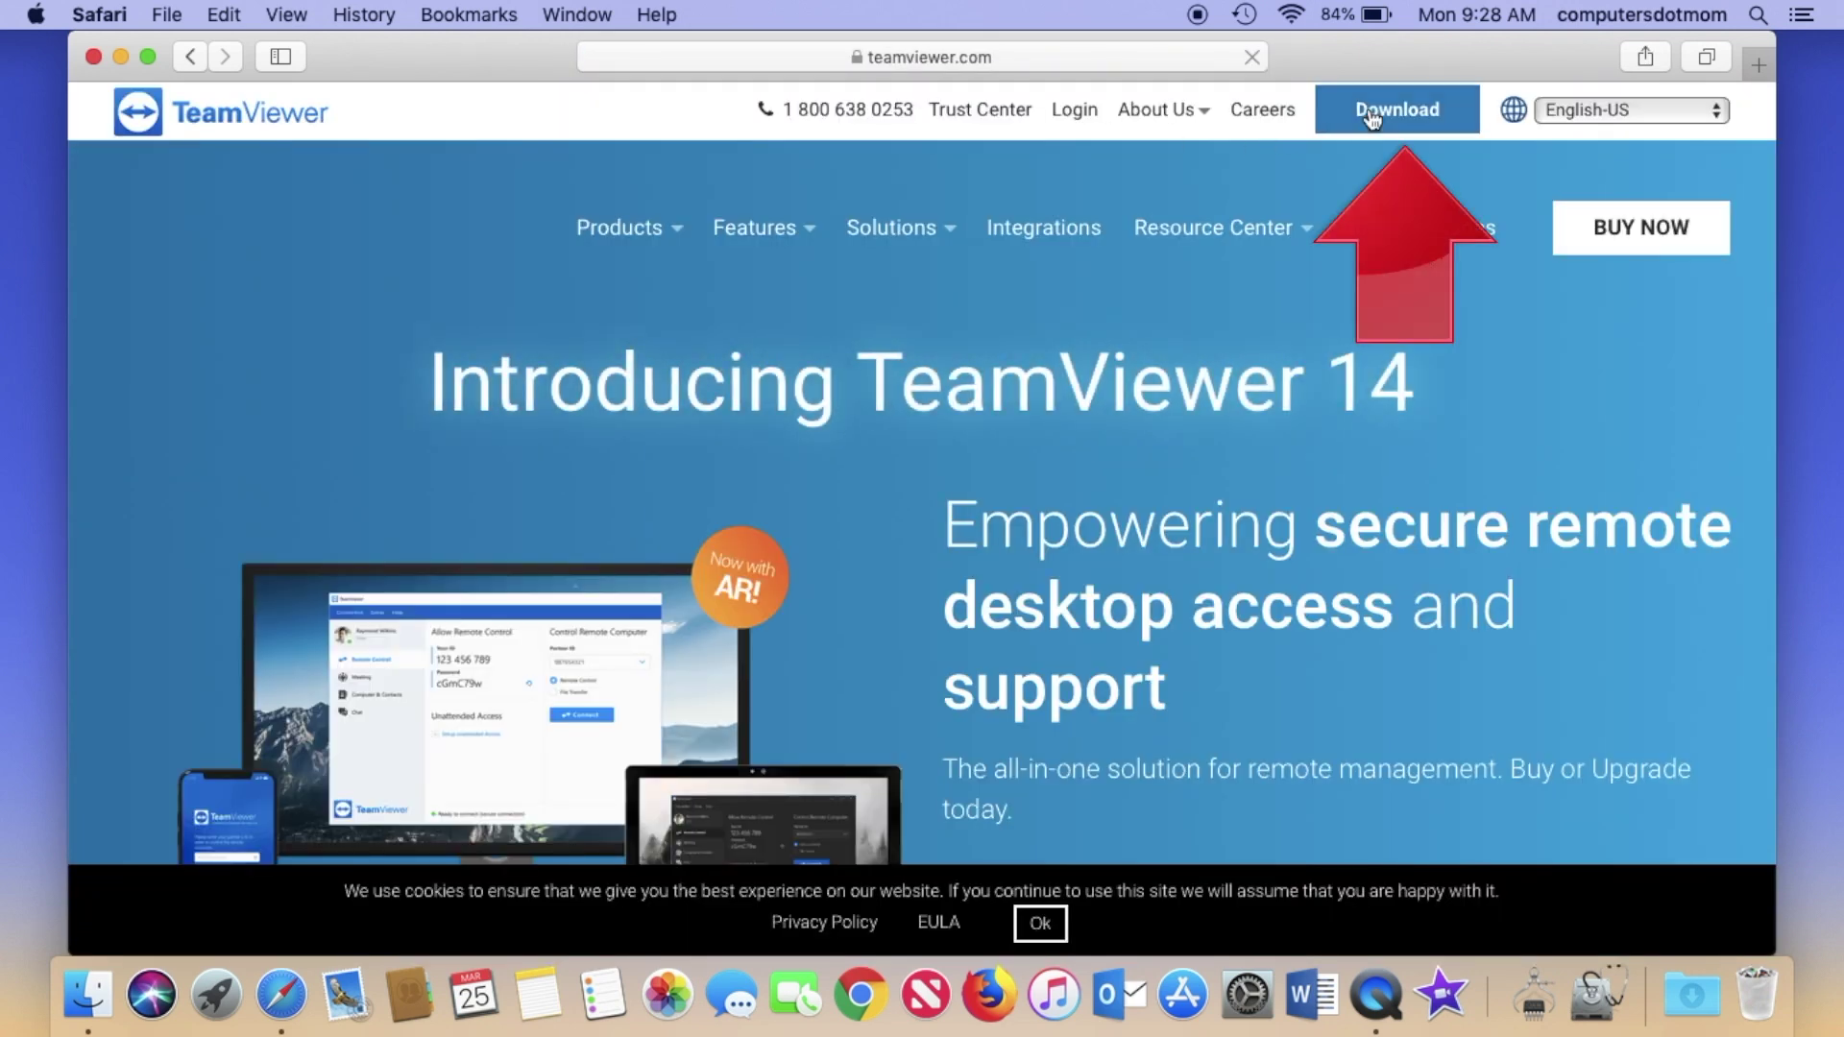
Step: Download TeamViewer for Mac (14.2.2558) from the Download page, then close Safari
left_click(1372, 115)
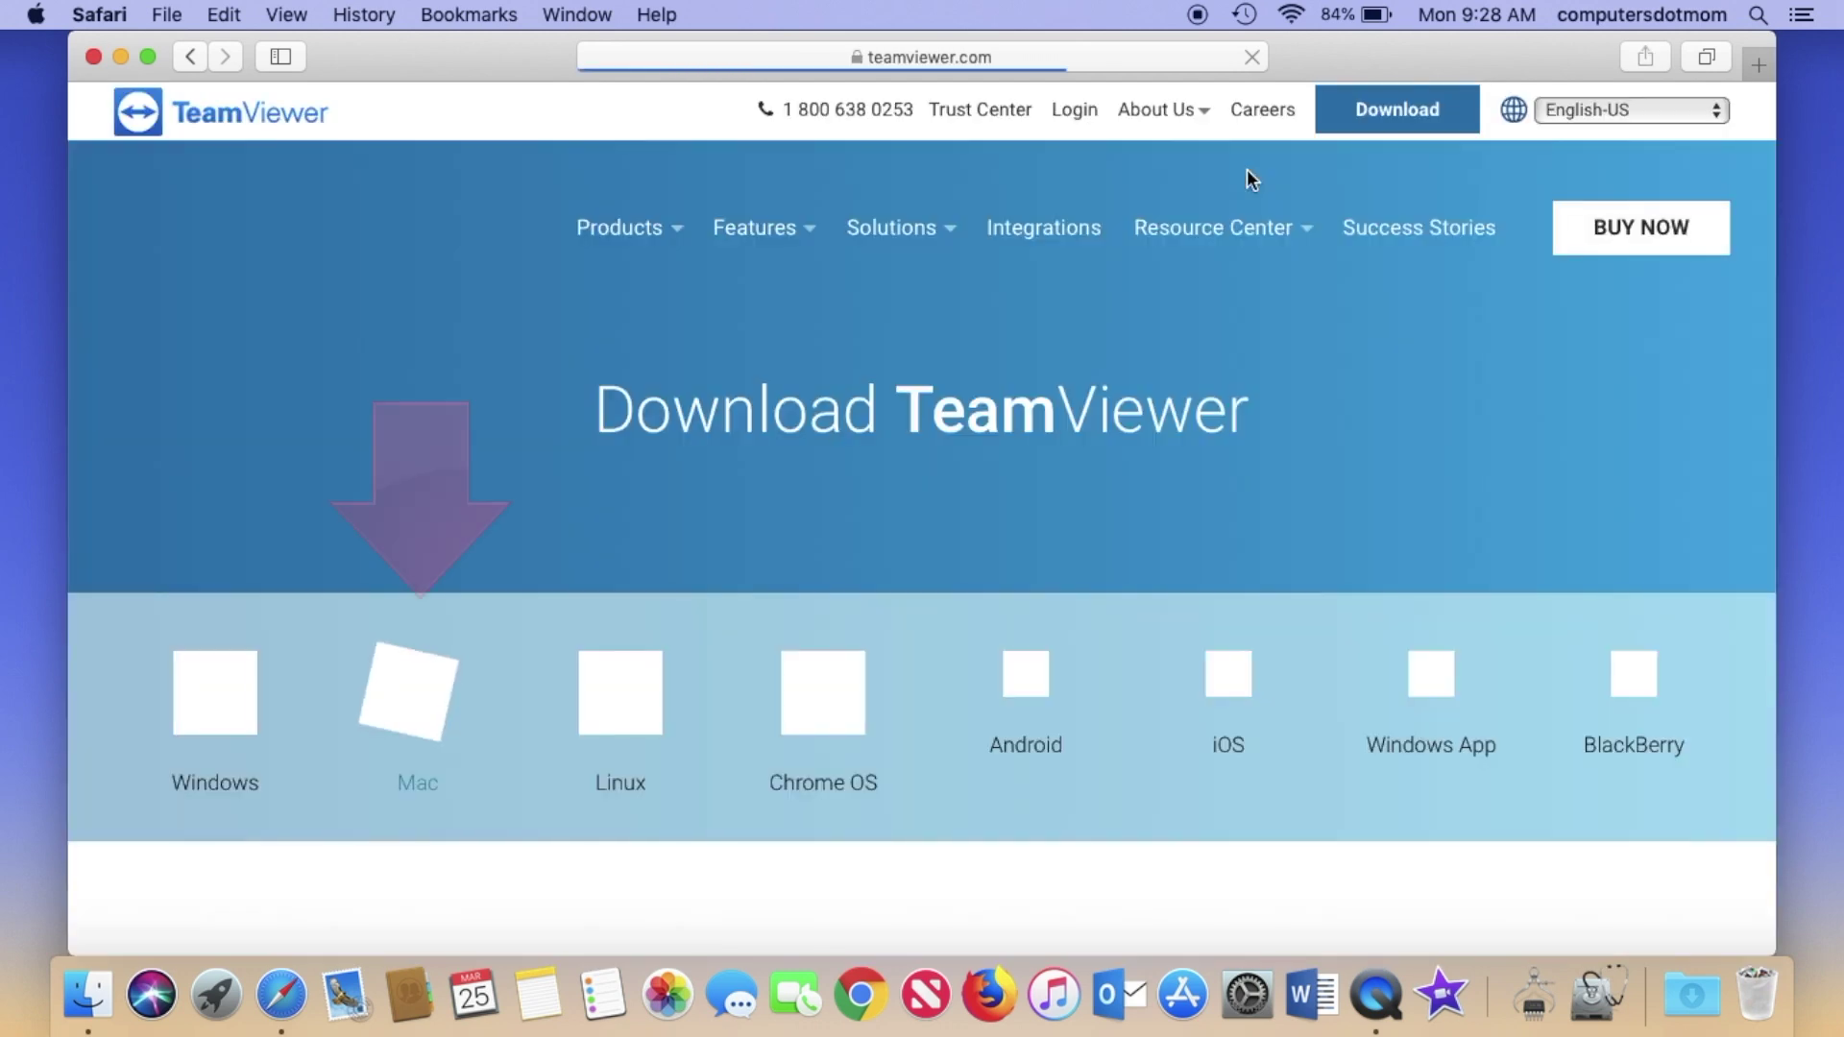
scroll(916, 456, "down", 4)
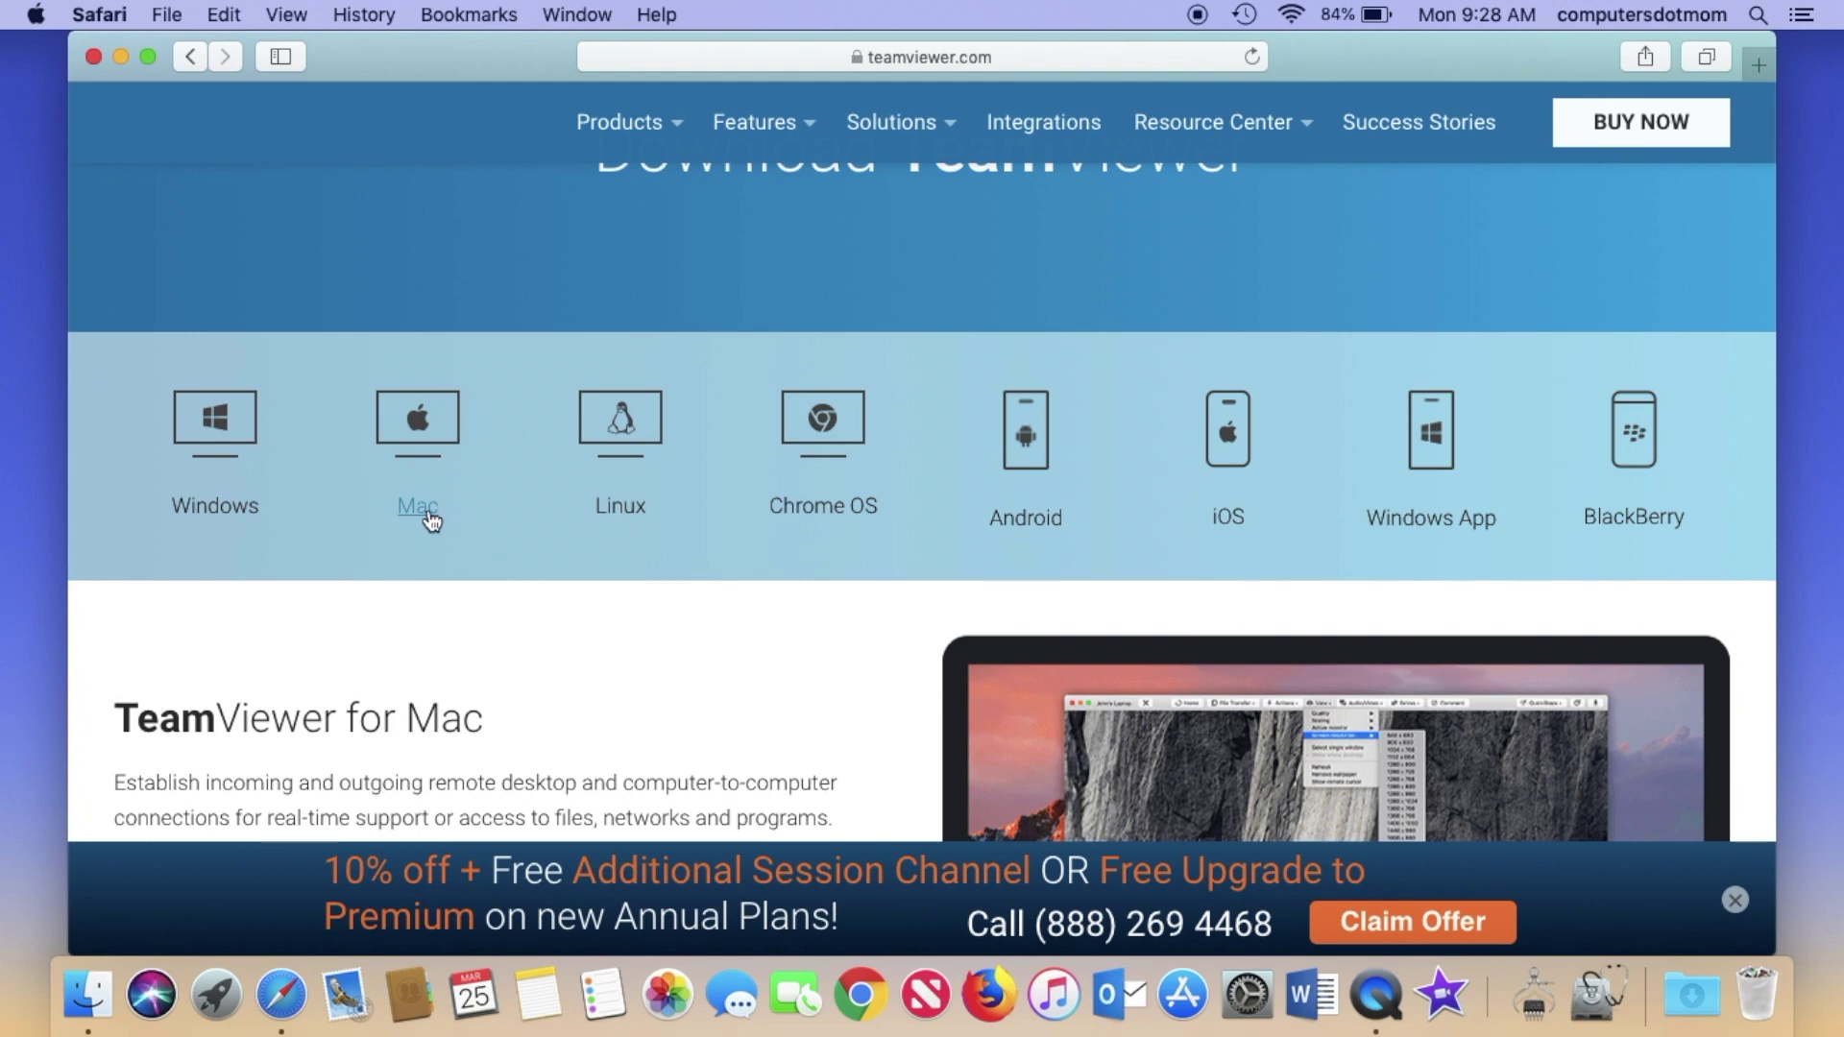
scroll(518, 565, "down", 4)
scroll(519, 567, "down", 3)
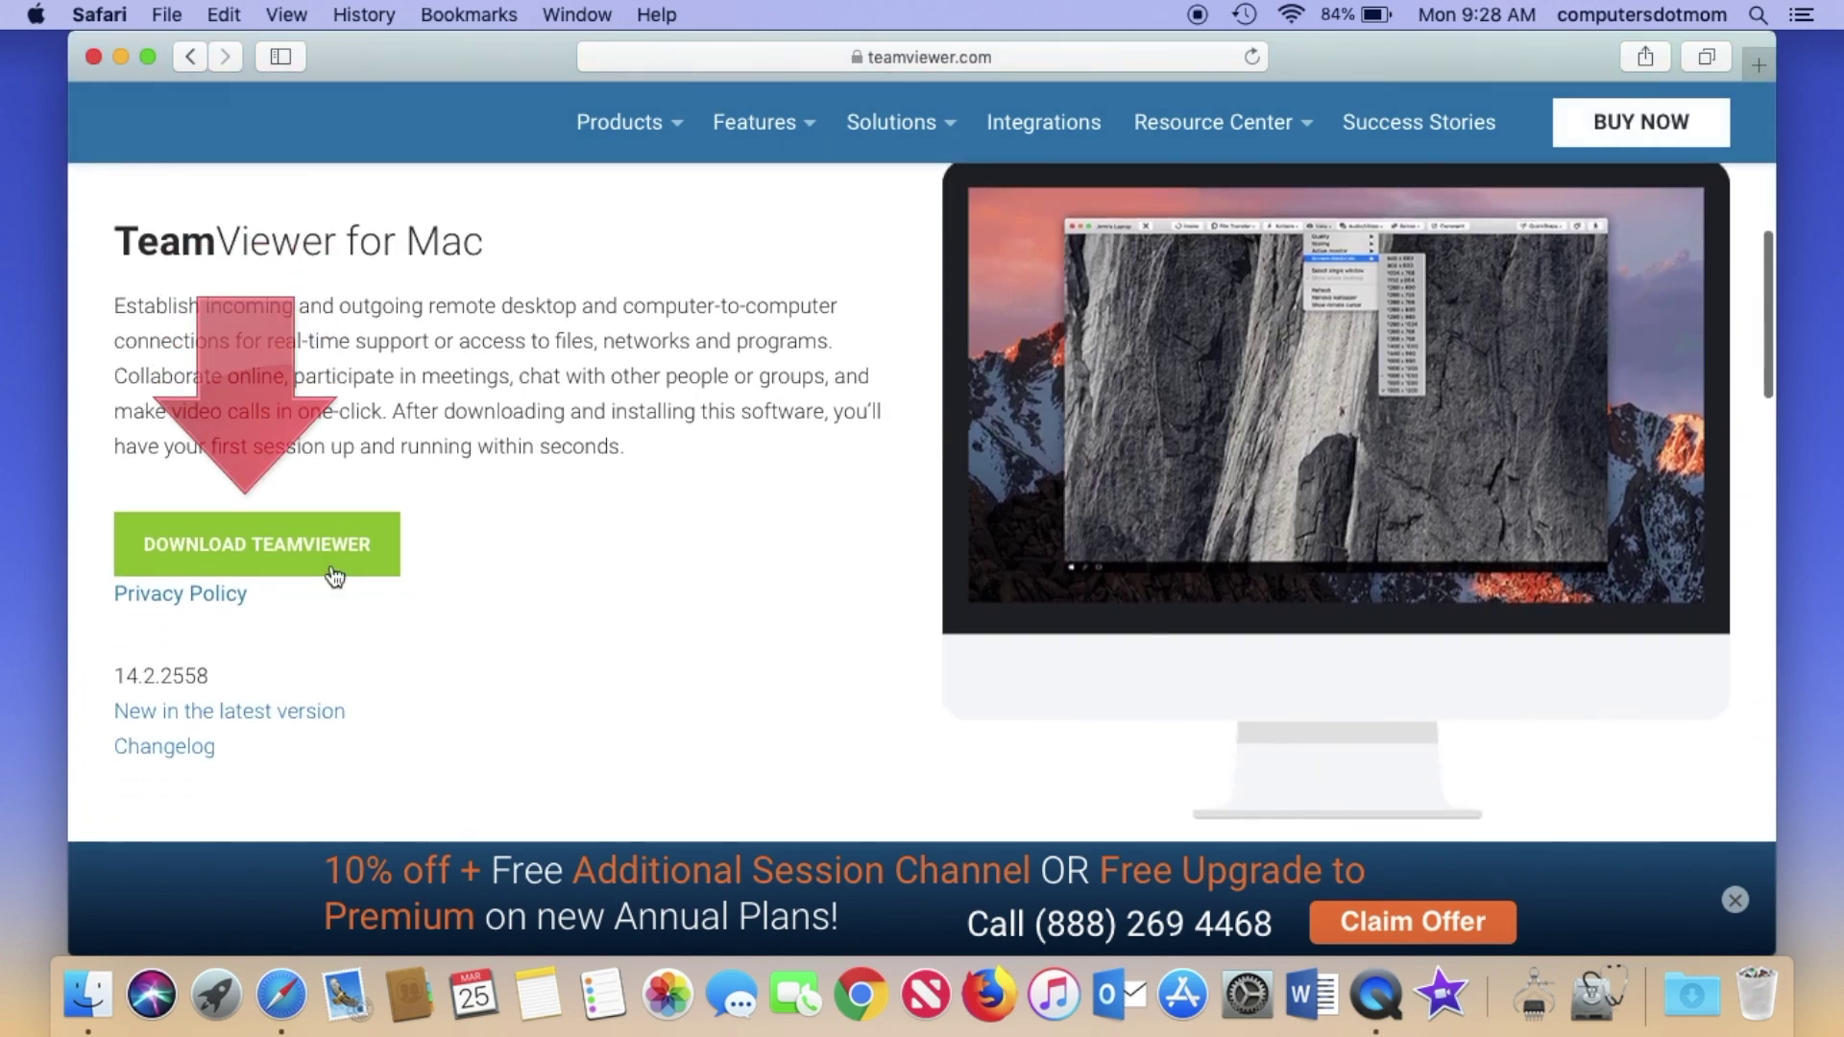
left_click(301, 548)
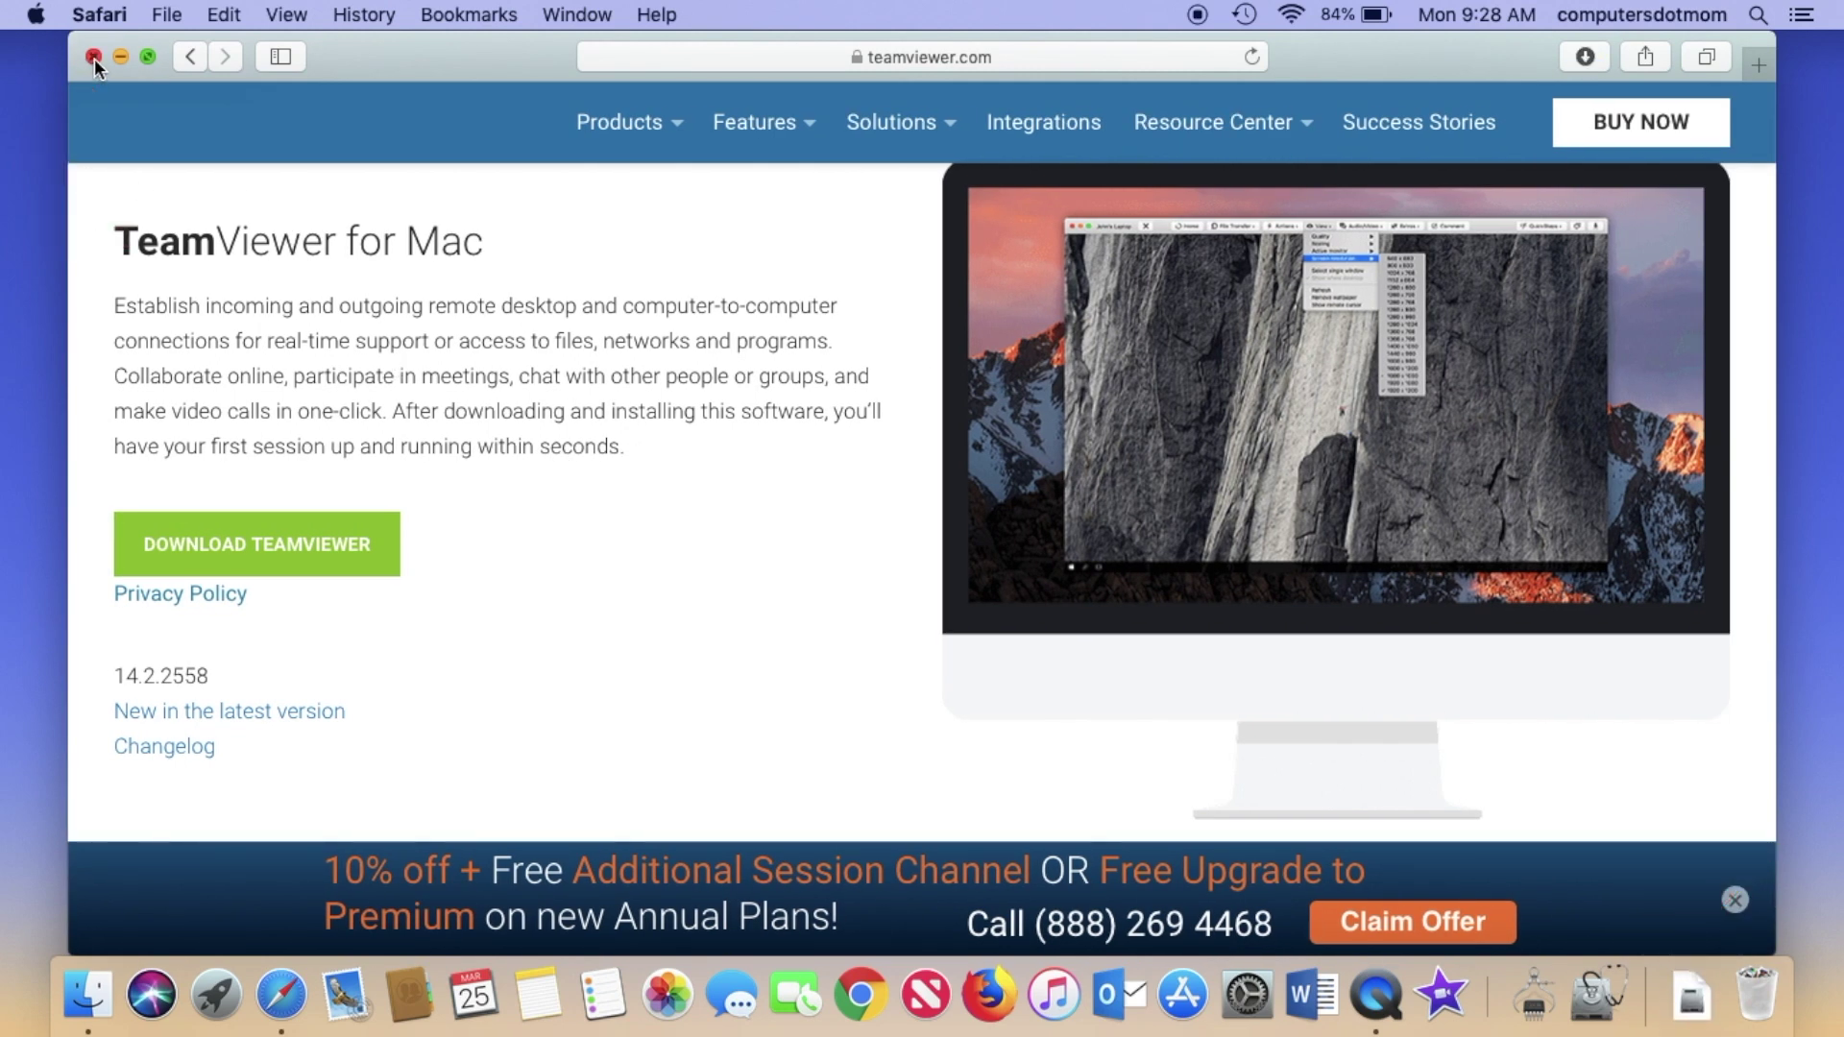
left_click(175, 58)
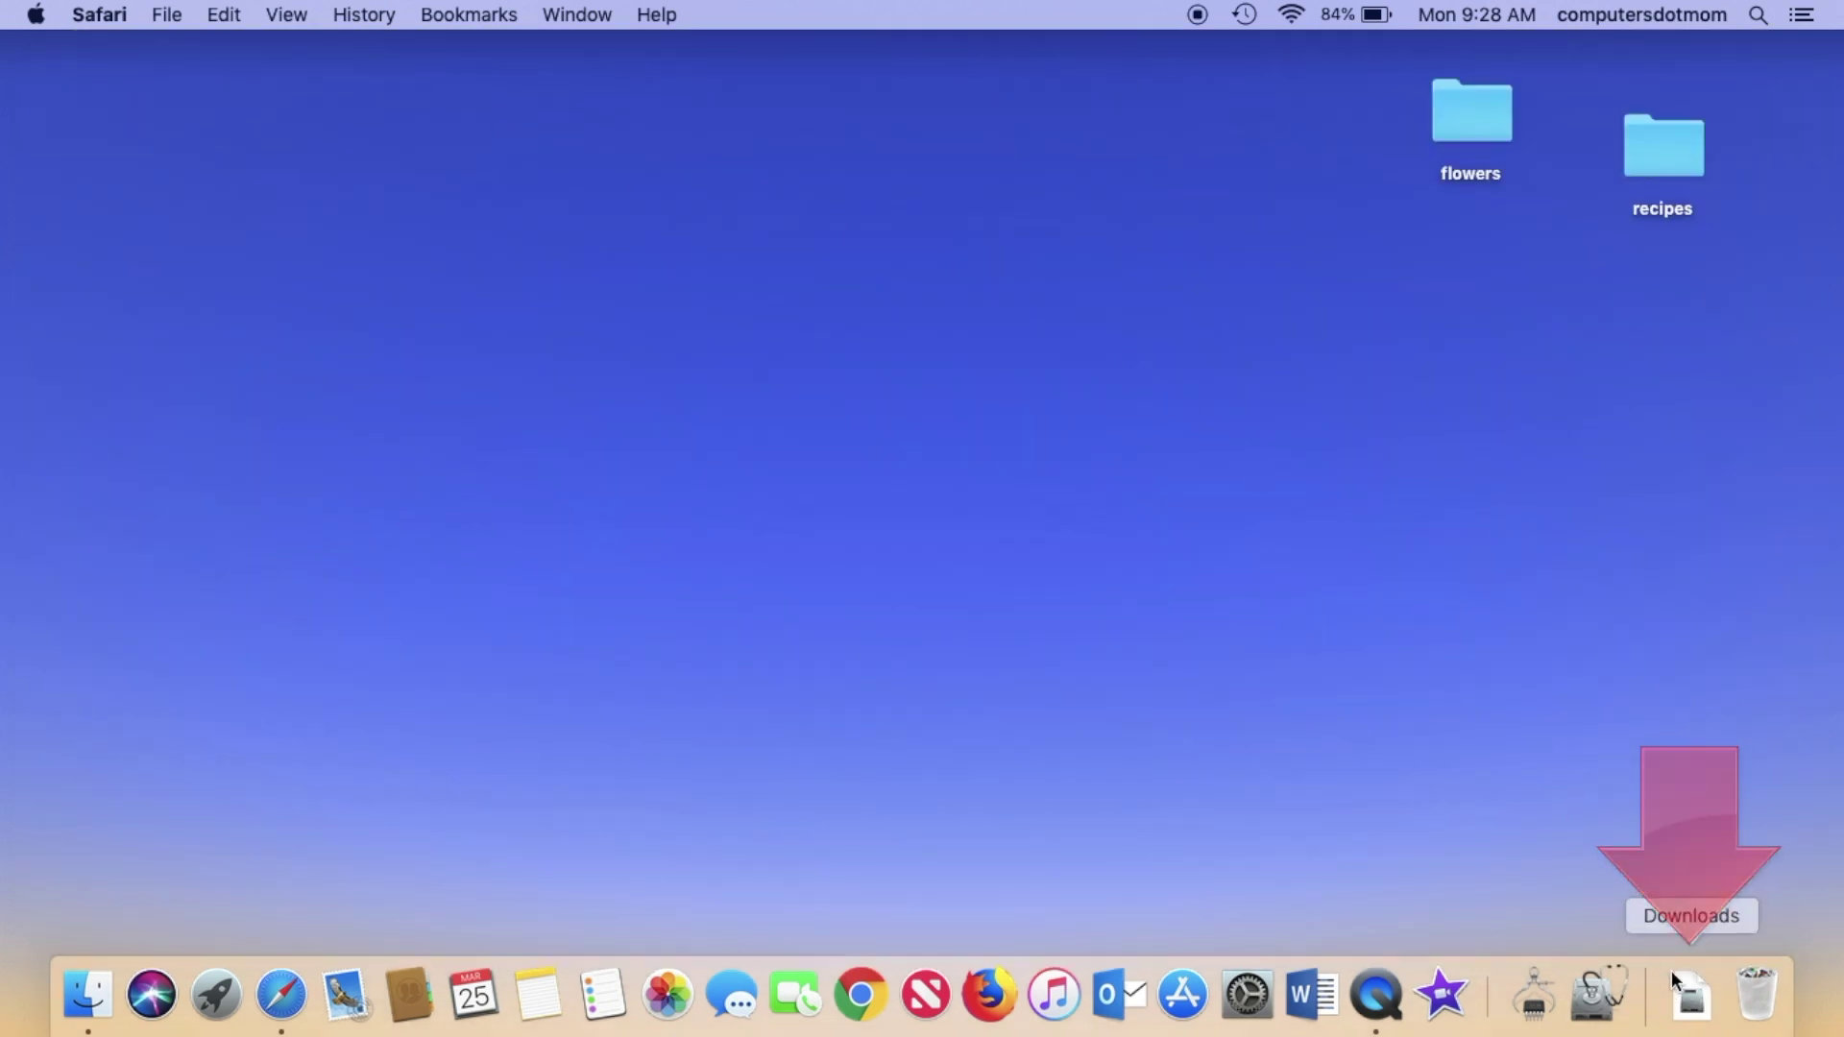
Step: Open TeamViewer.dmg from the Downloads stack in the Dock
left_click(1683, 976)
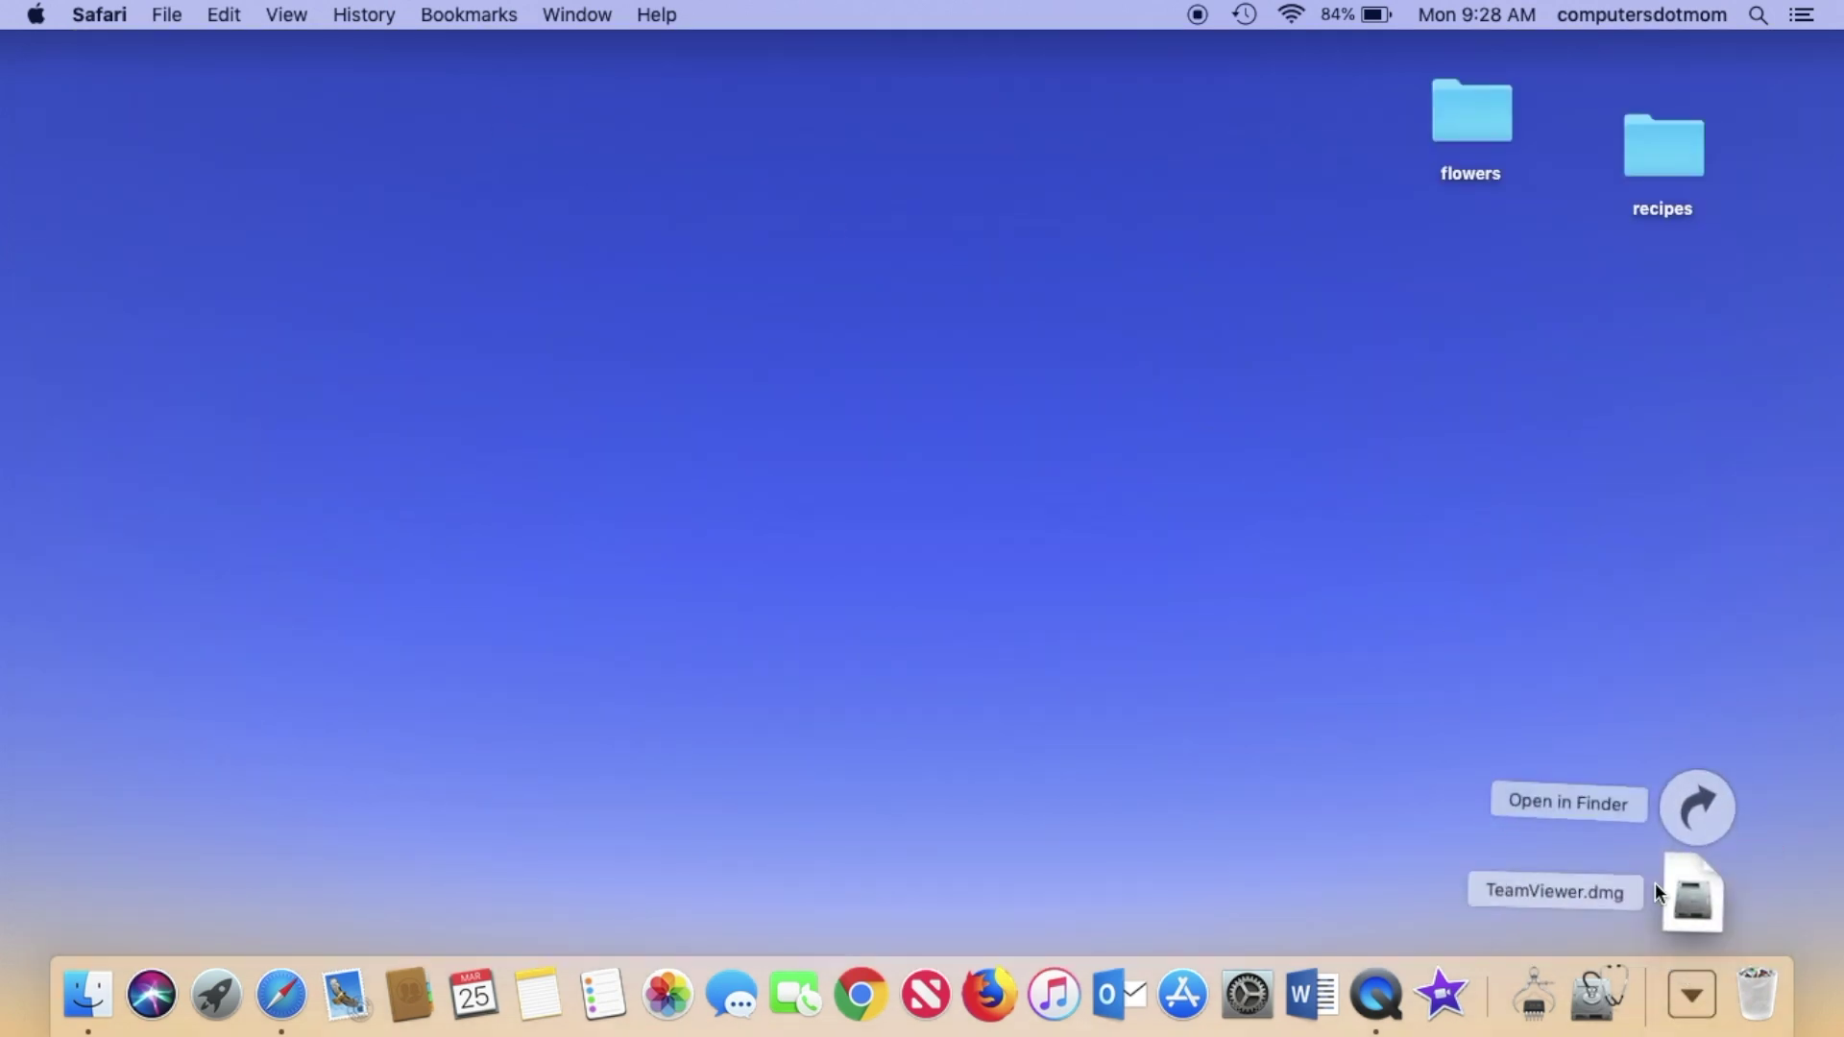
left_click(1695, 893)
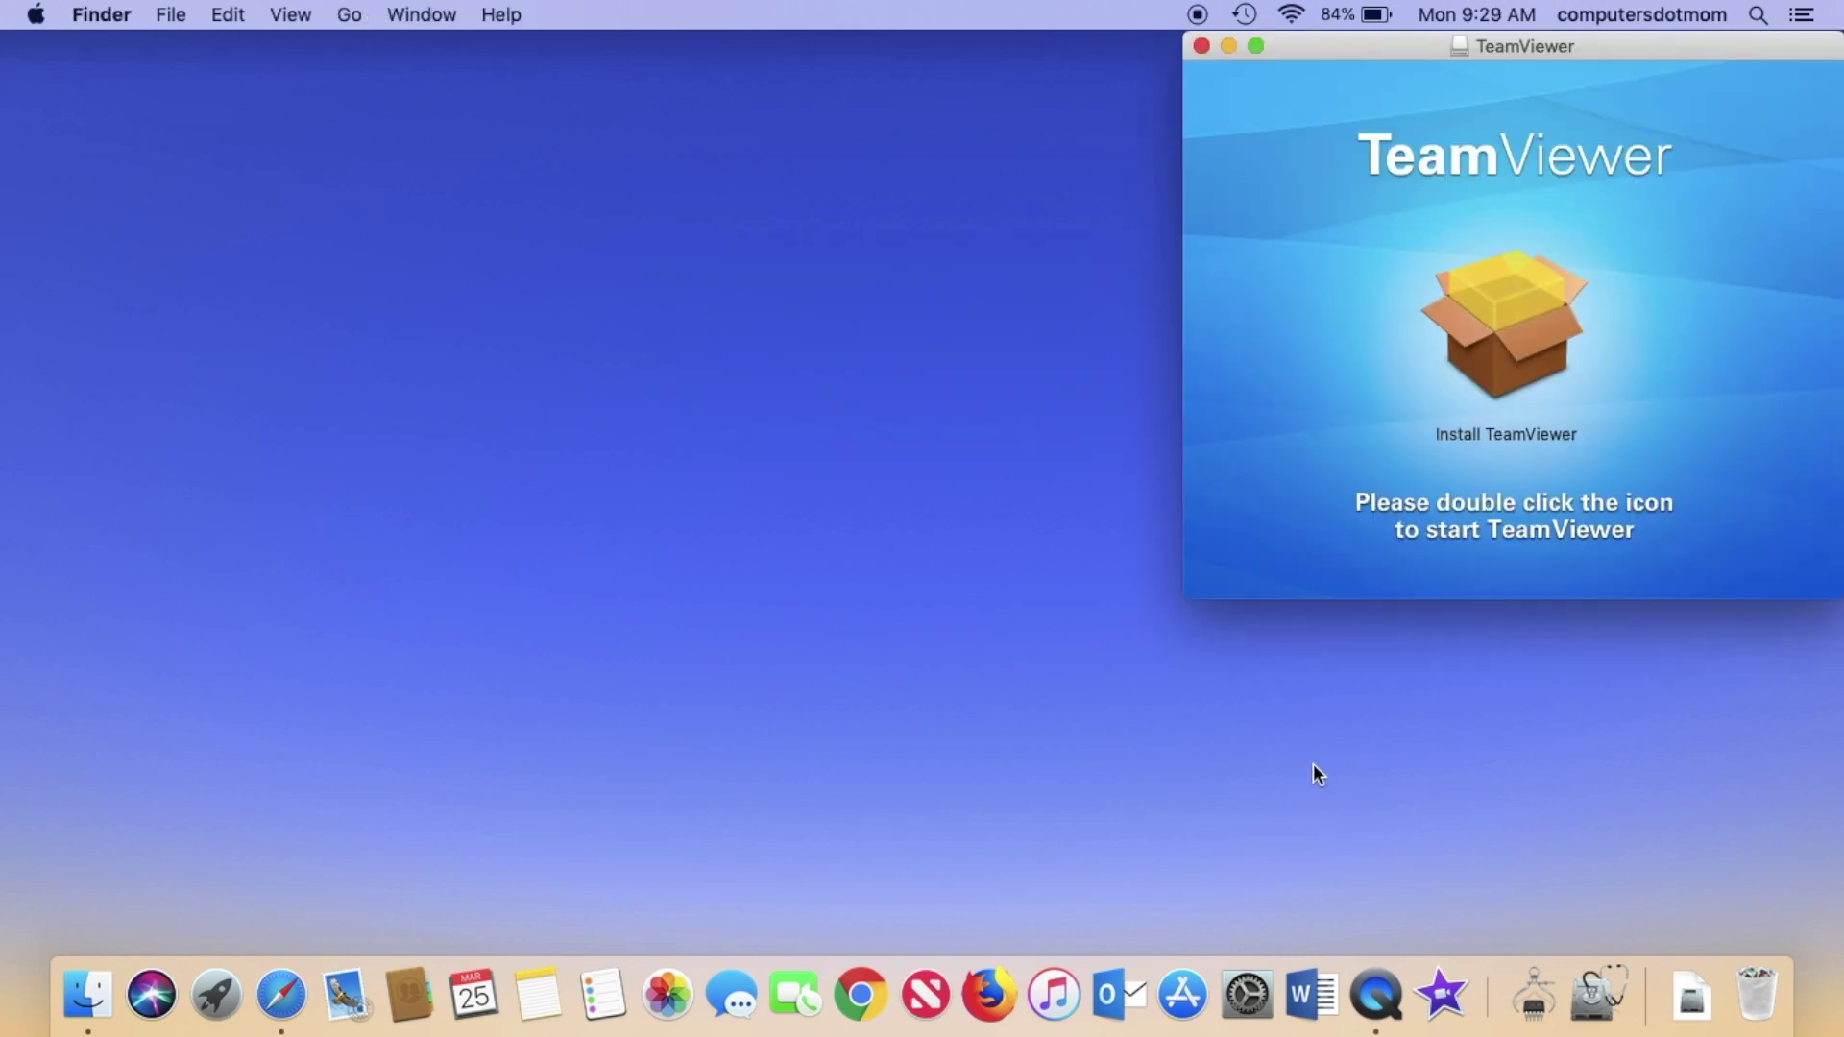
Step: Launch Install TeamViewer, pass the introduction, agree to the license and choose Install
double_click(1516, 300)
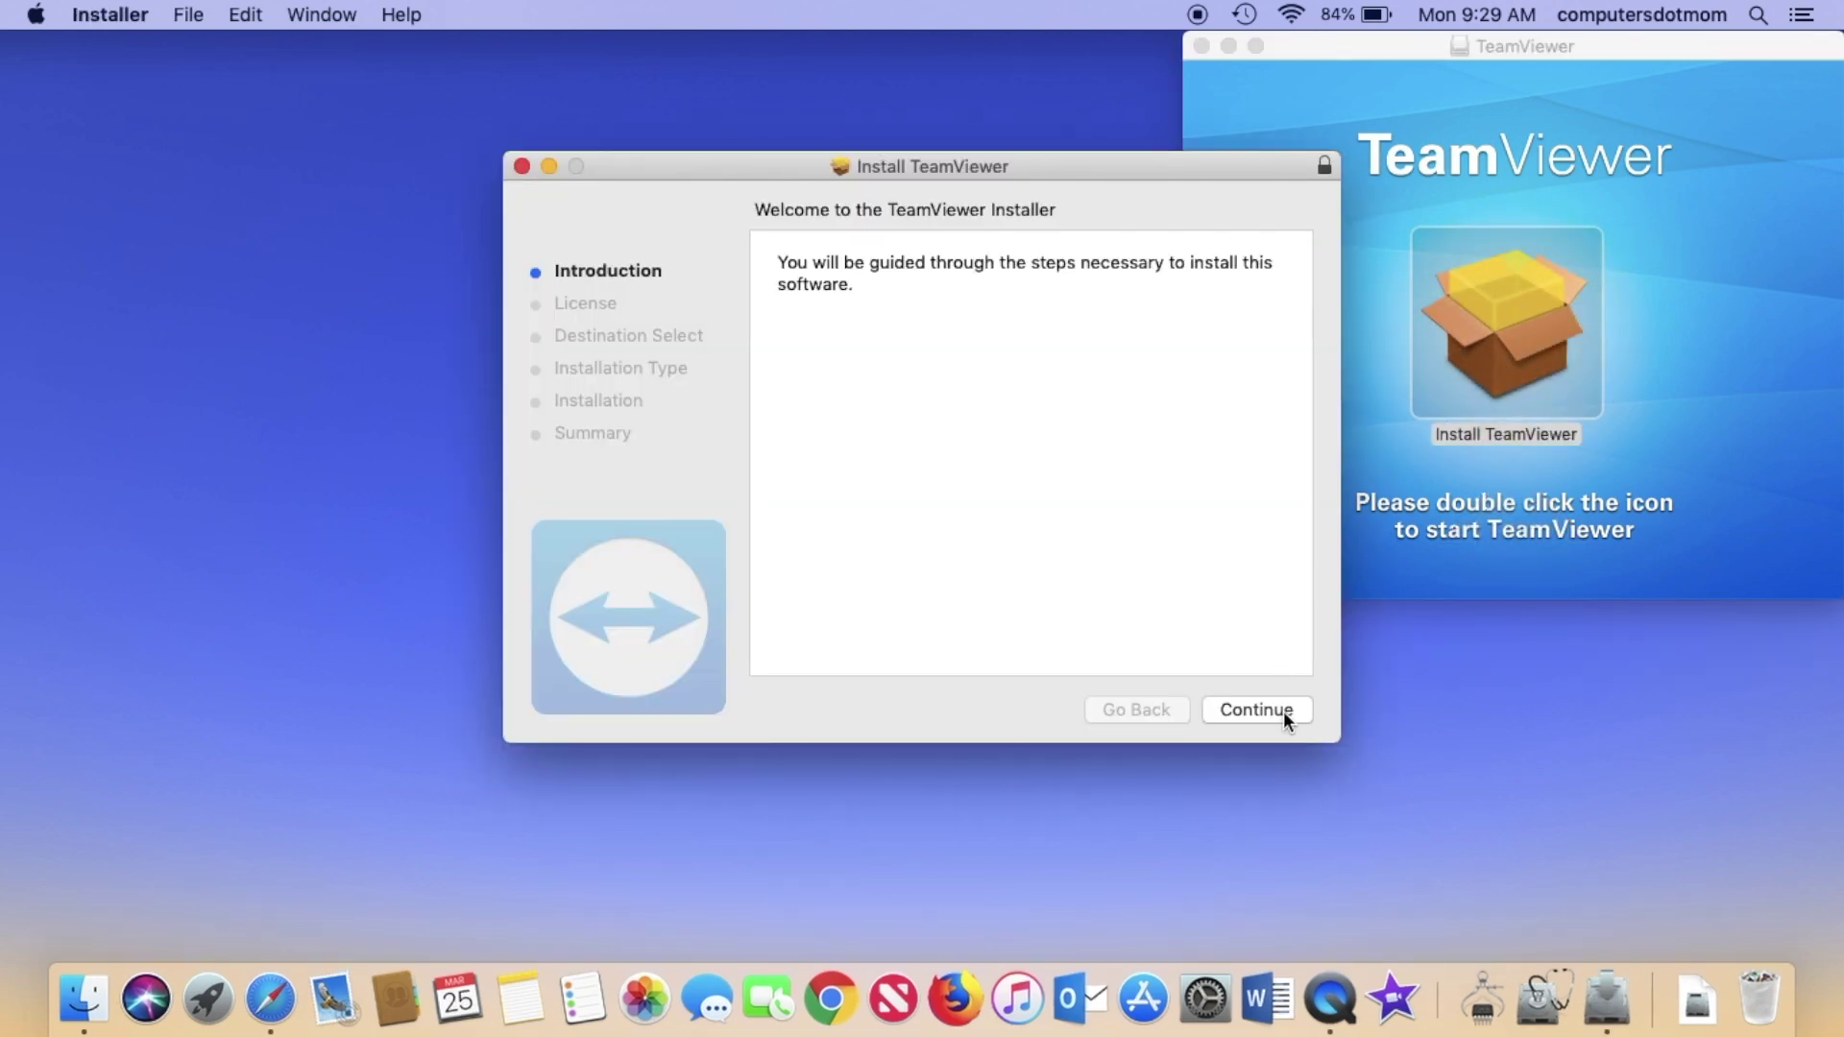
left_click(1284, 711)
left_click(1285, 710)
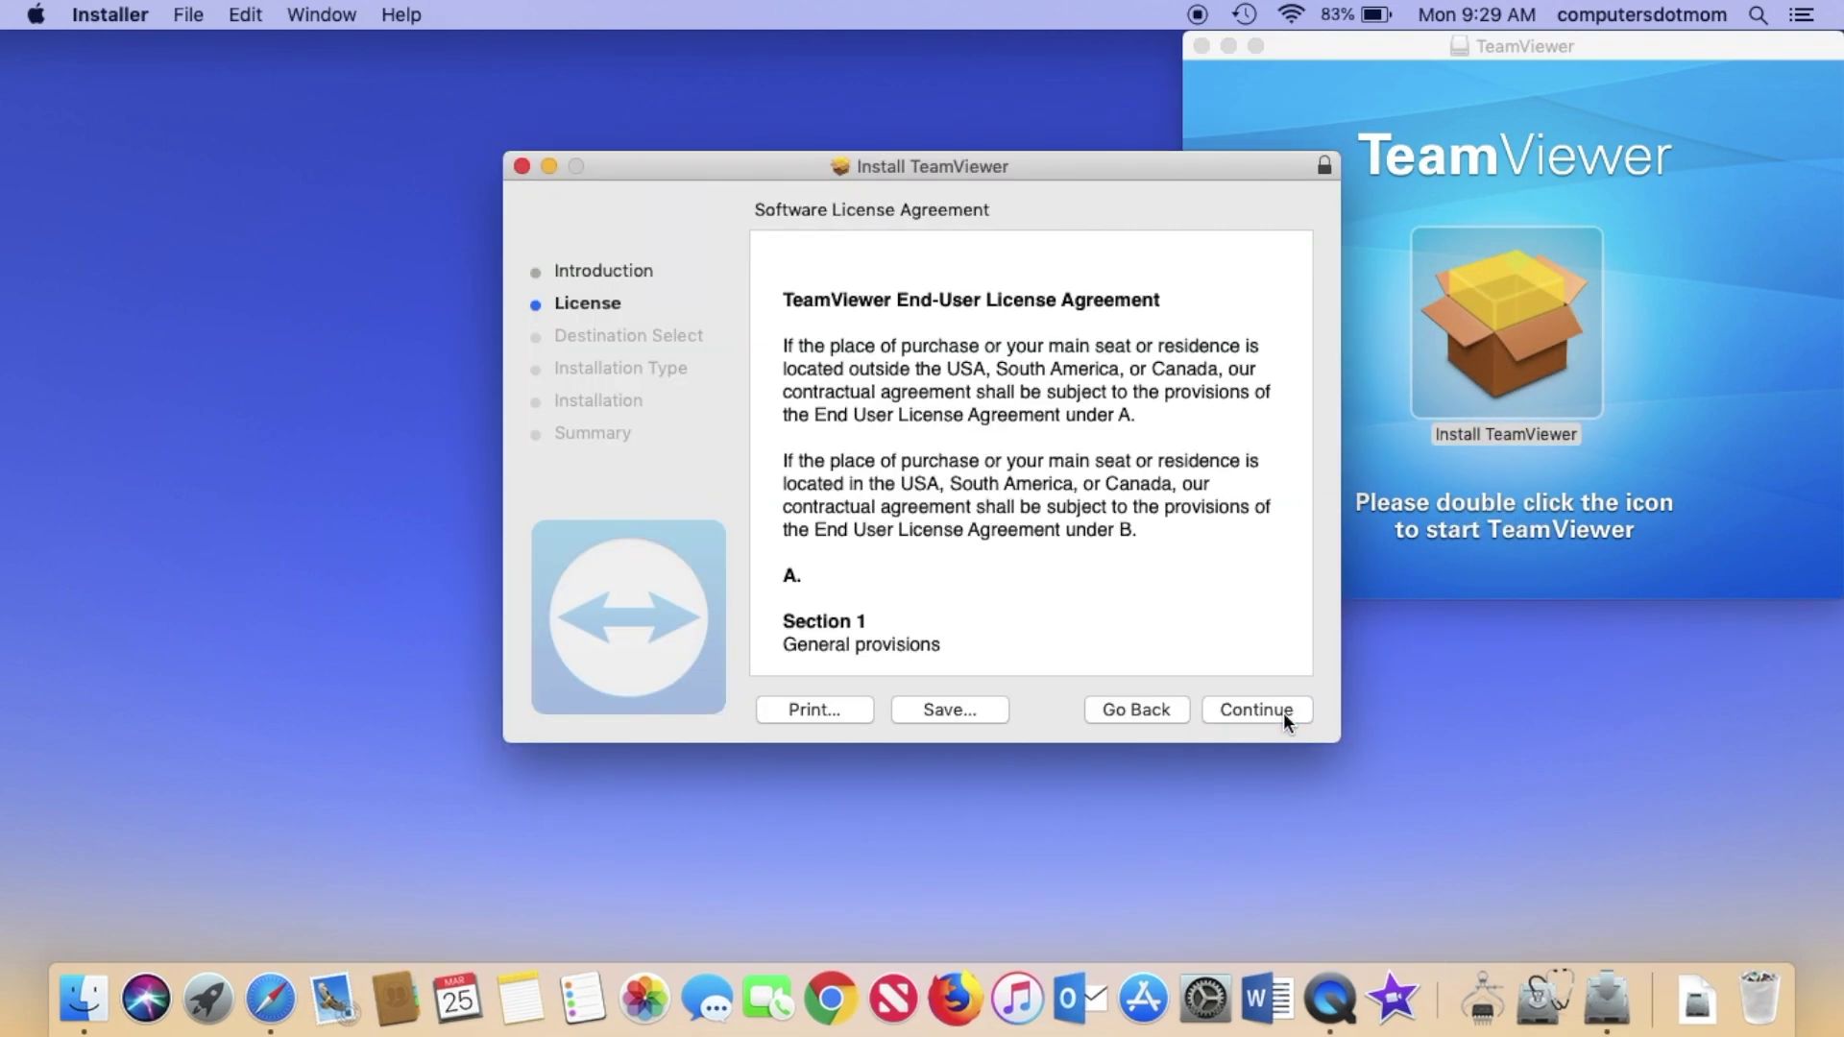
left_click(1218, 382)
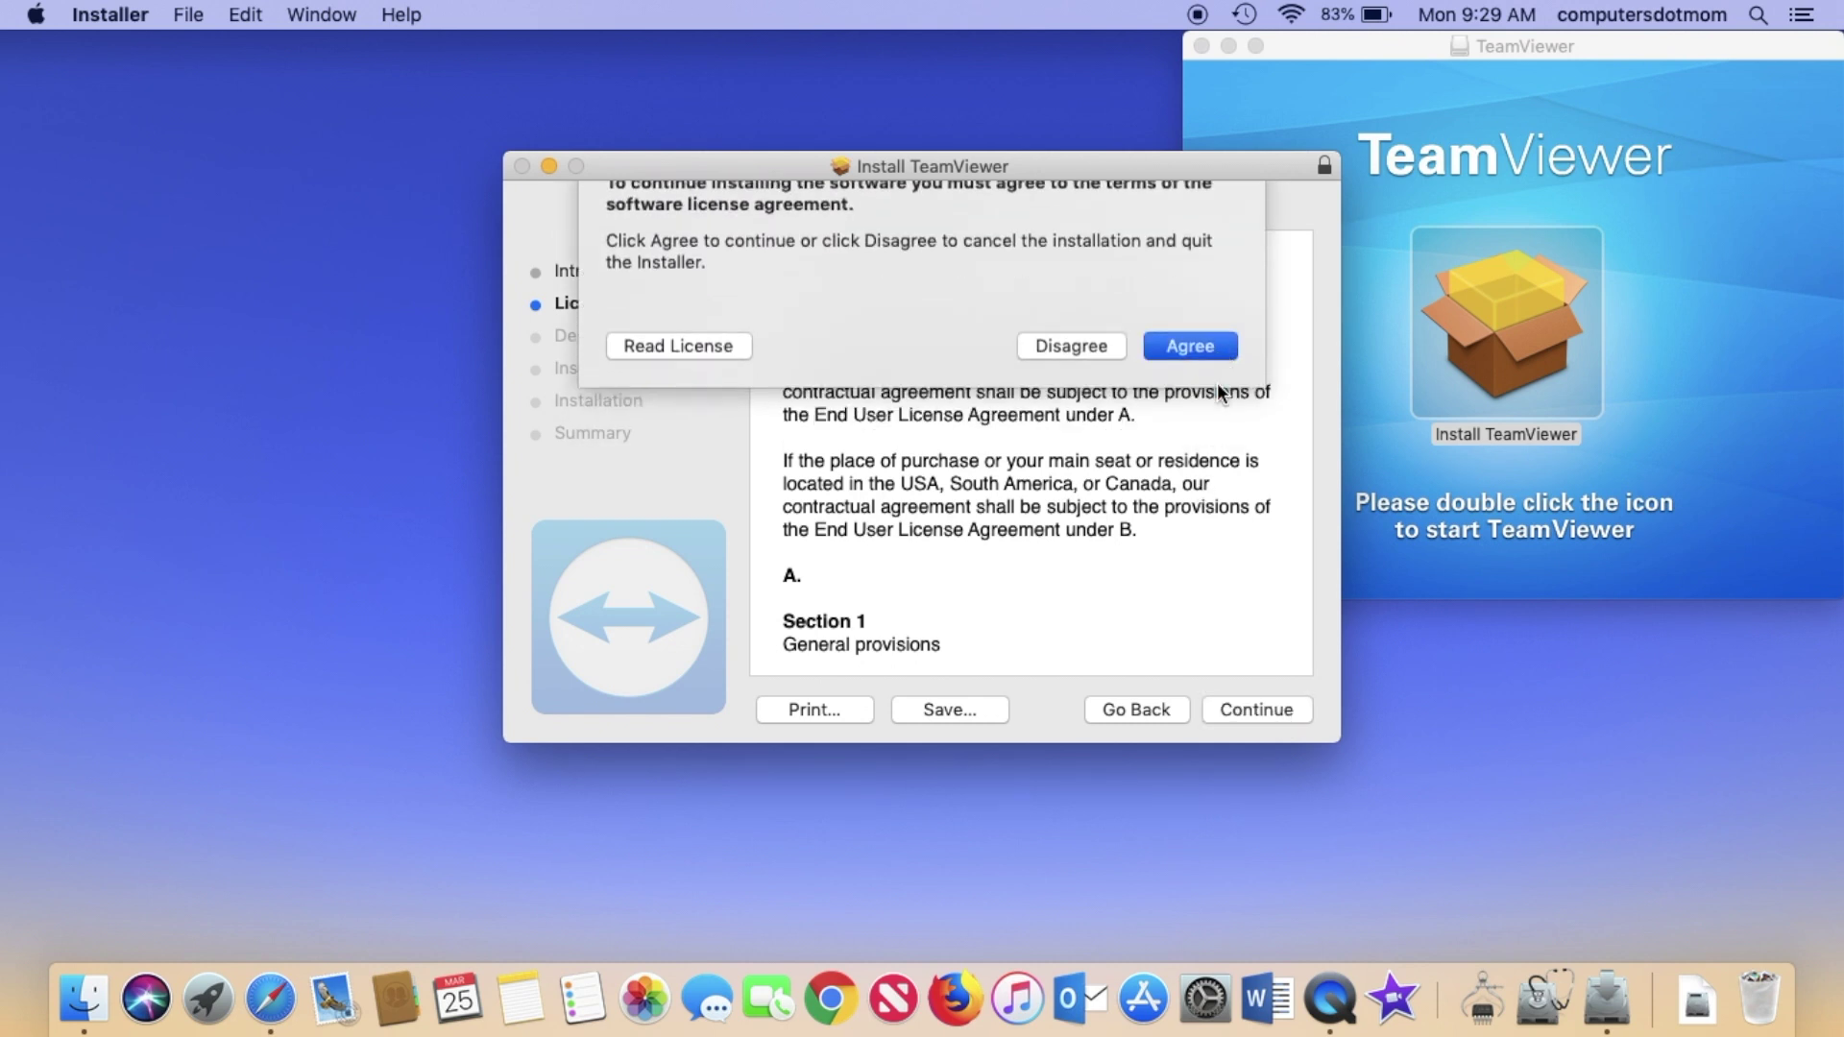
left_click(1263, 707)
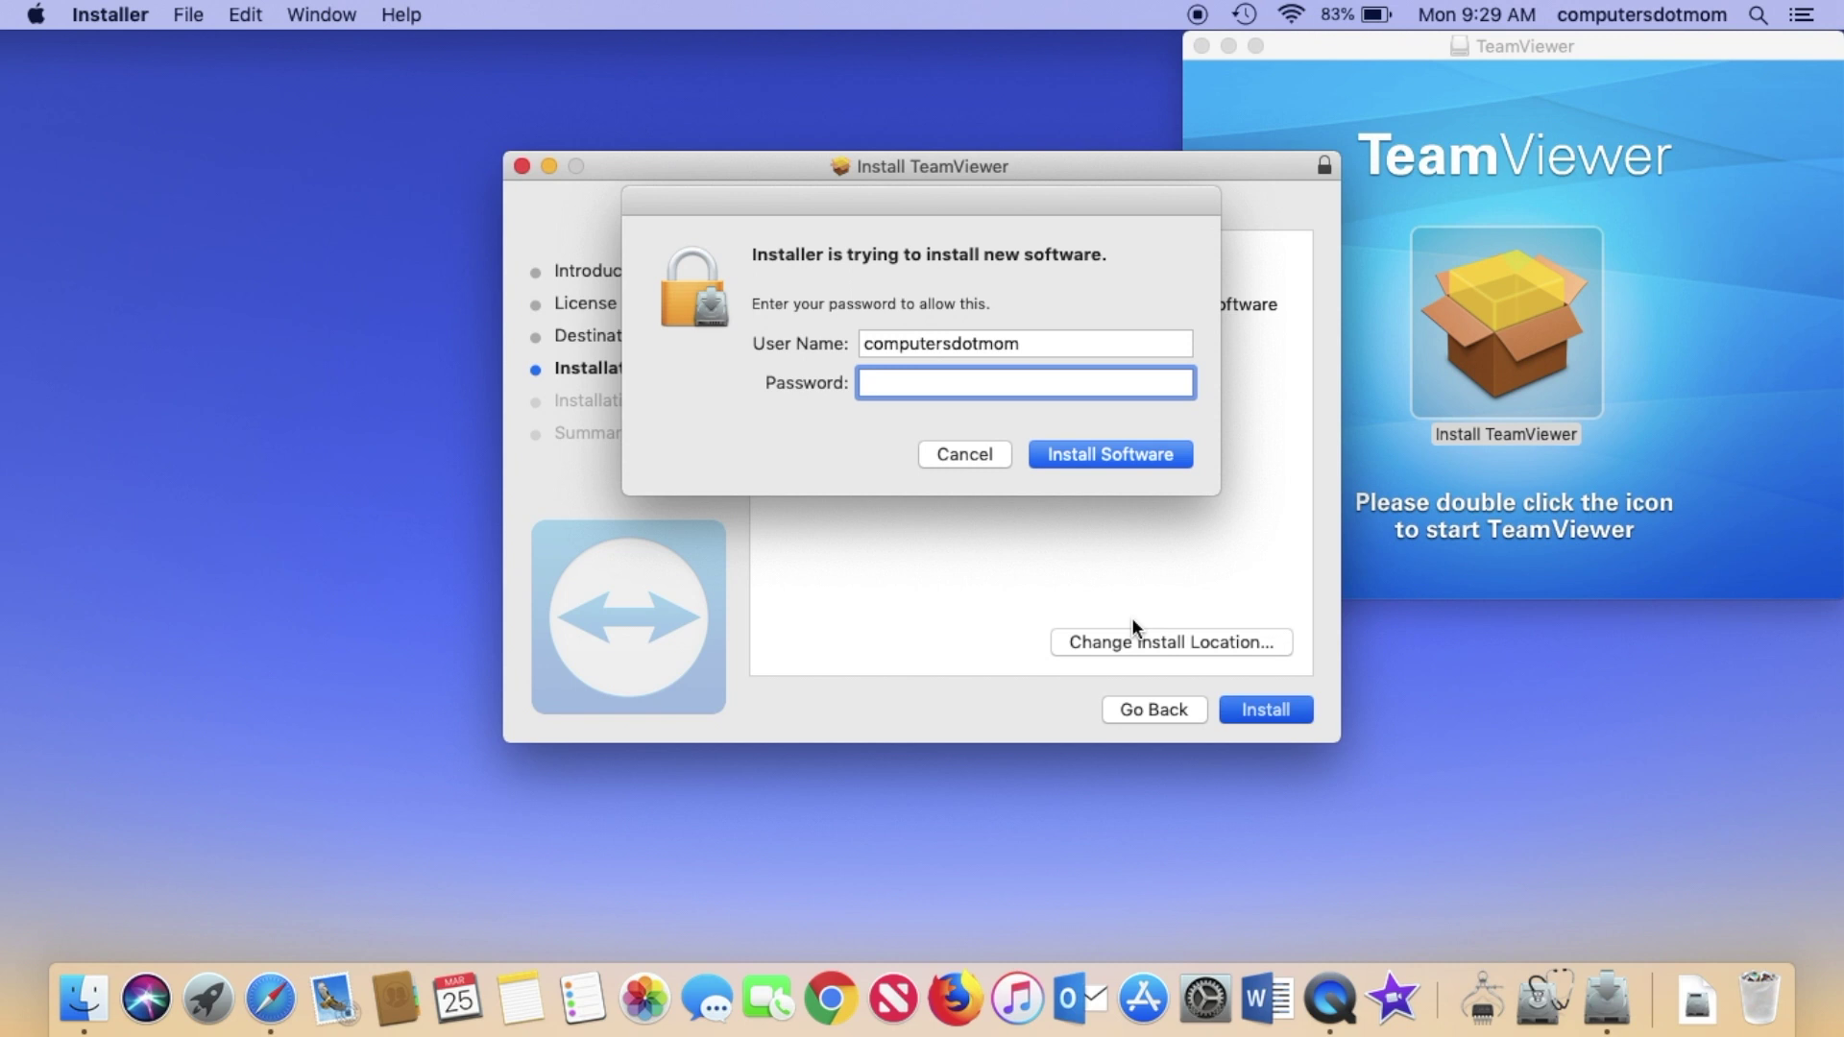
type("*")
Step: Submit the administrator password to authorize the TeamViewer installation
key("Return")
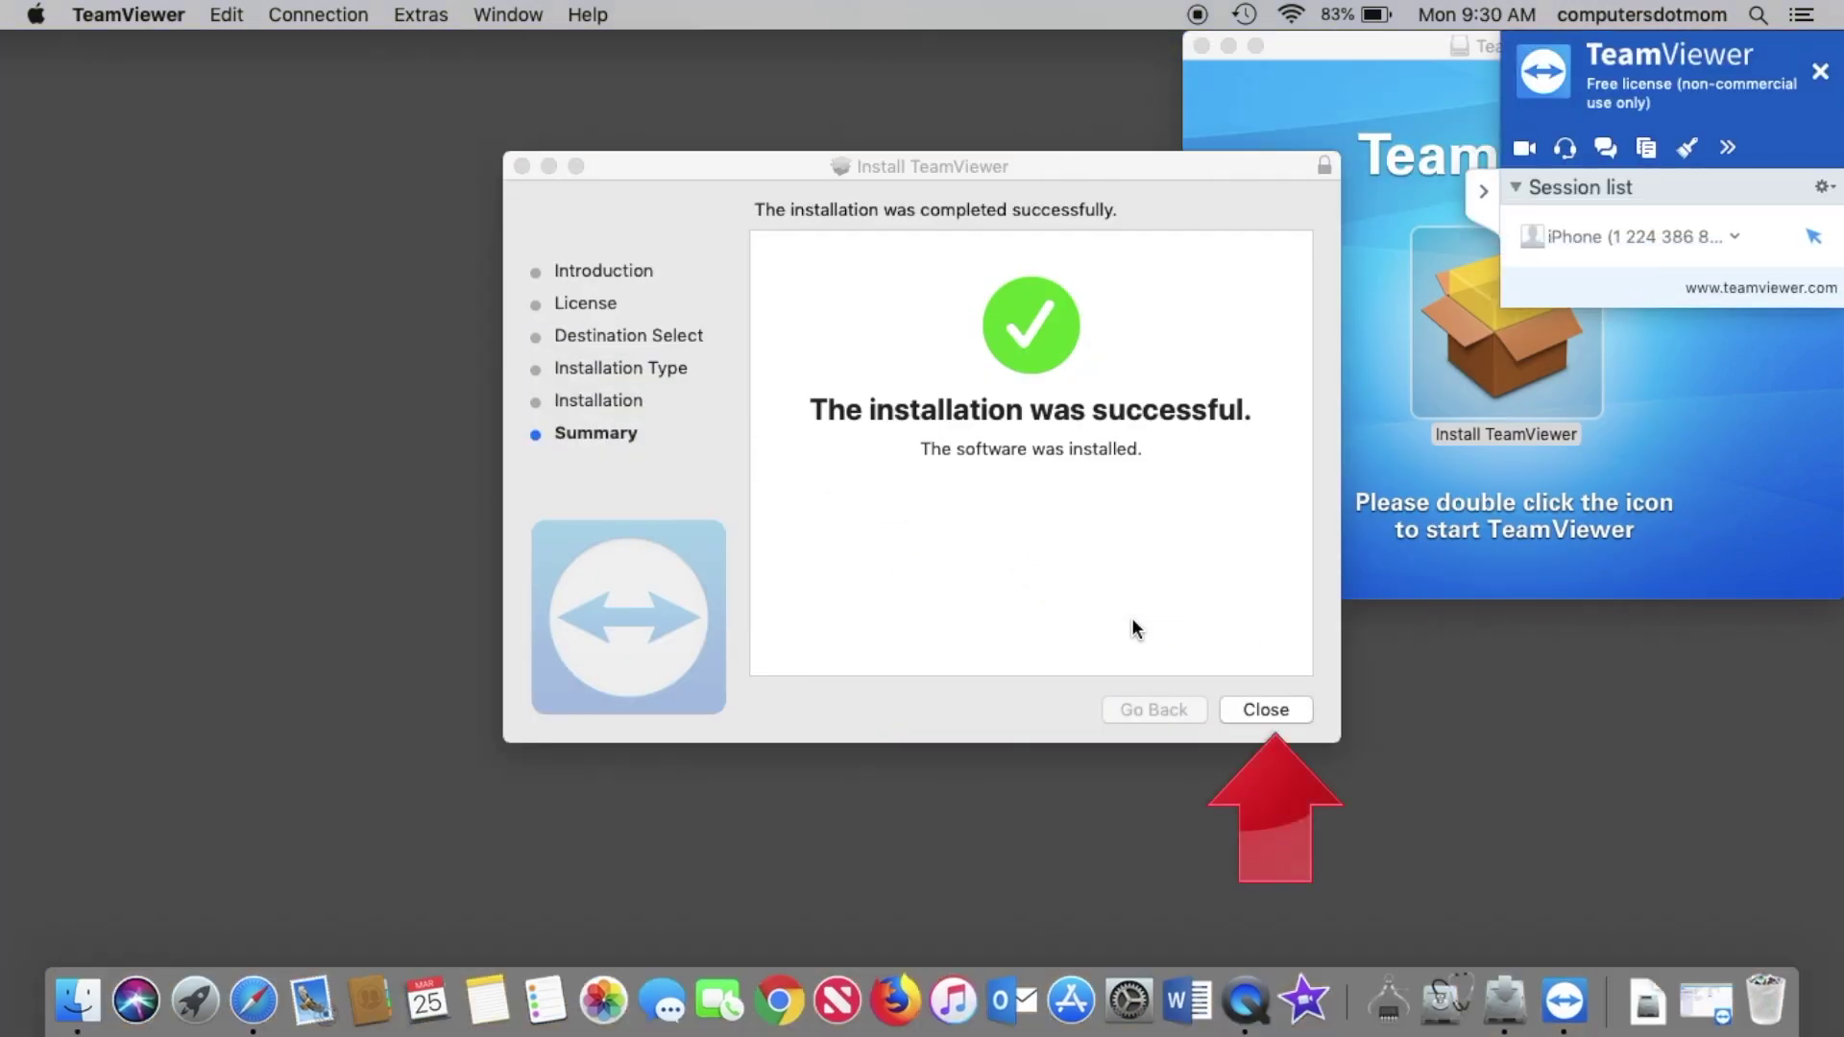
Step: Close the TeamViewer Installer and move the installer to the Trash
left_click(1276, 703)
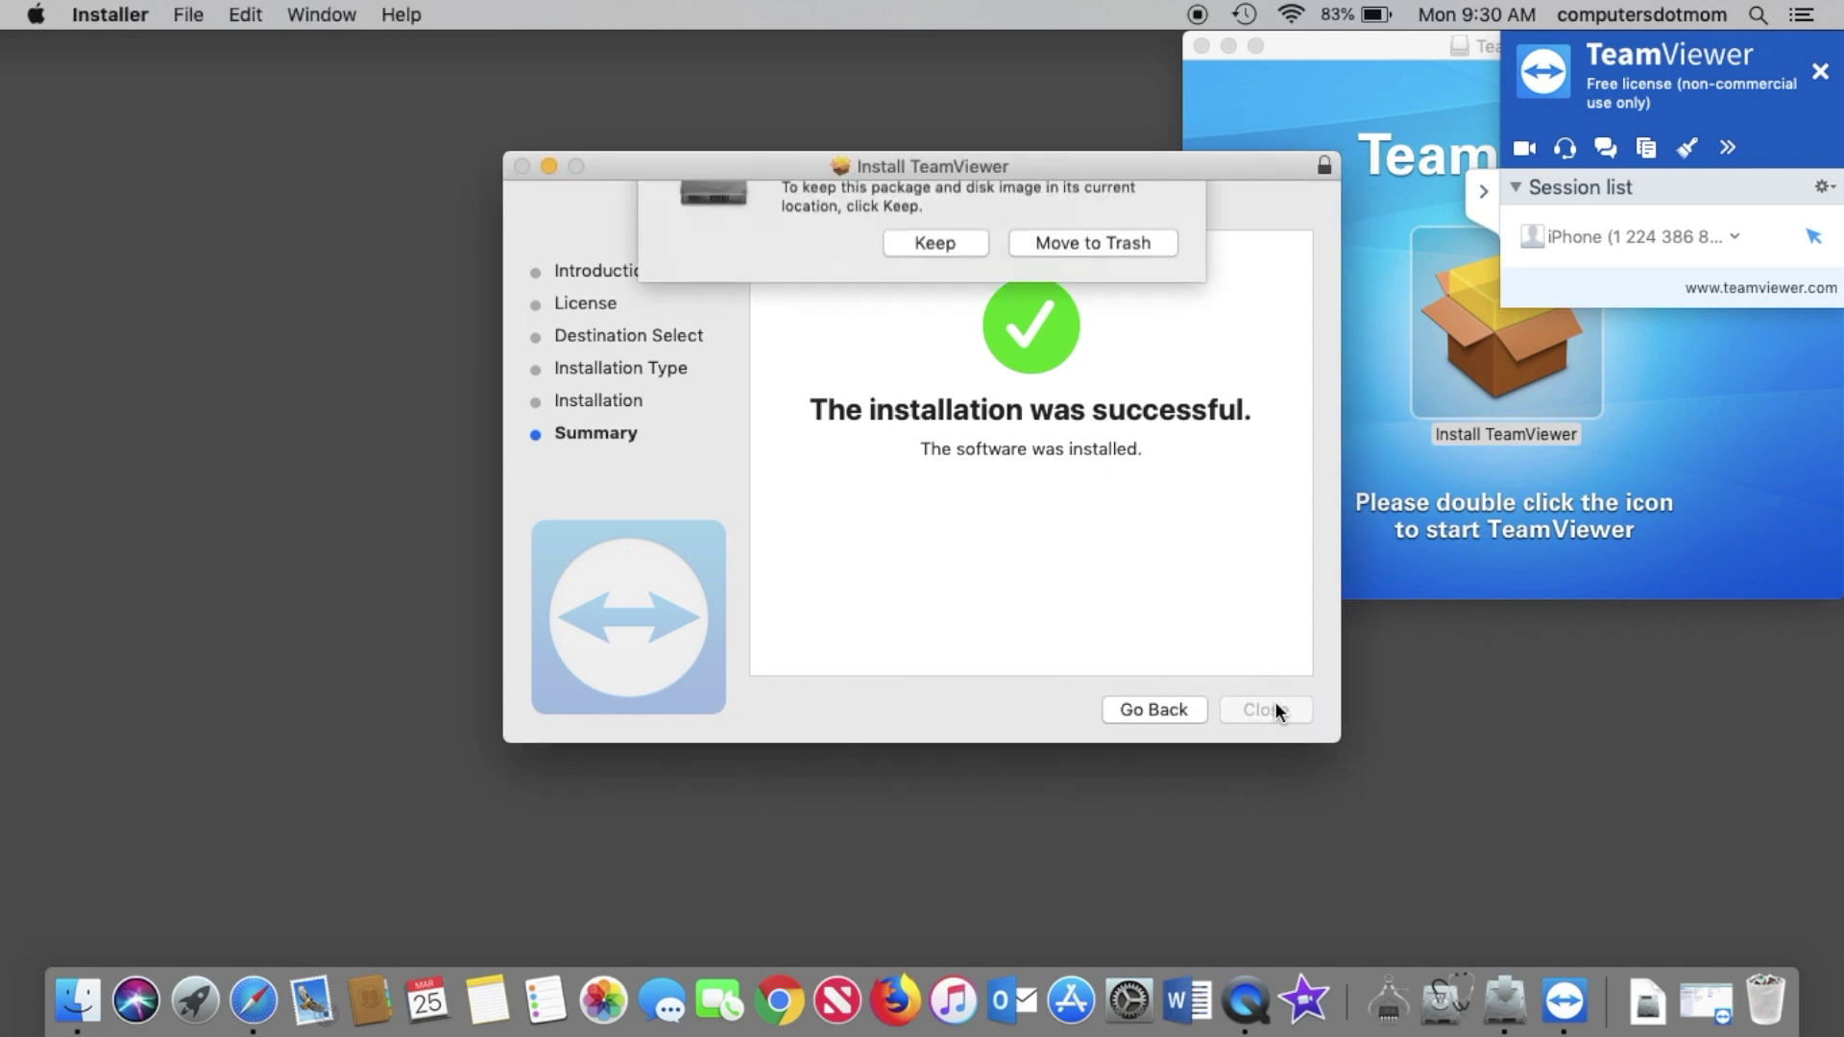
left_click(1106, 314)
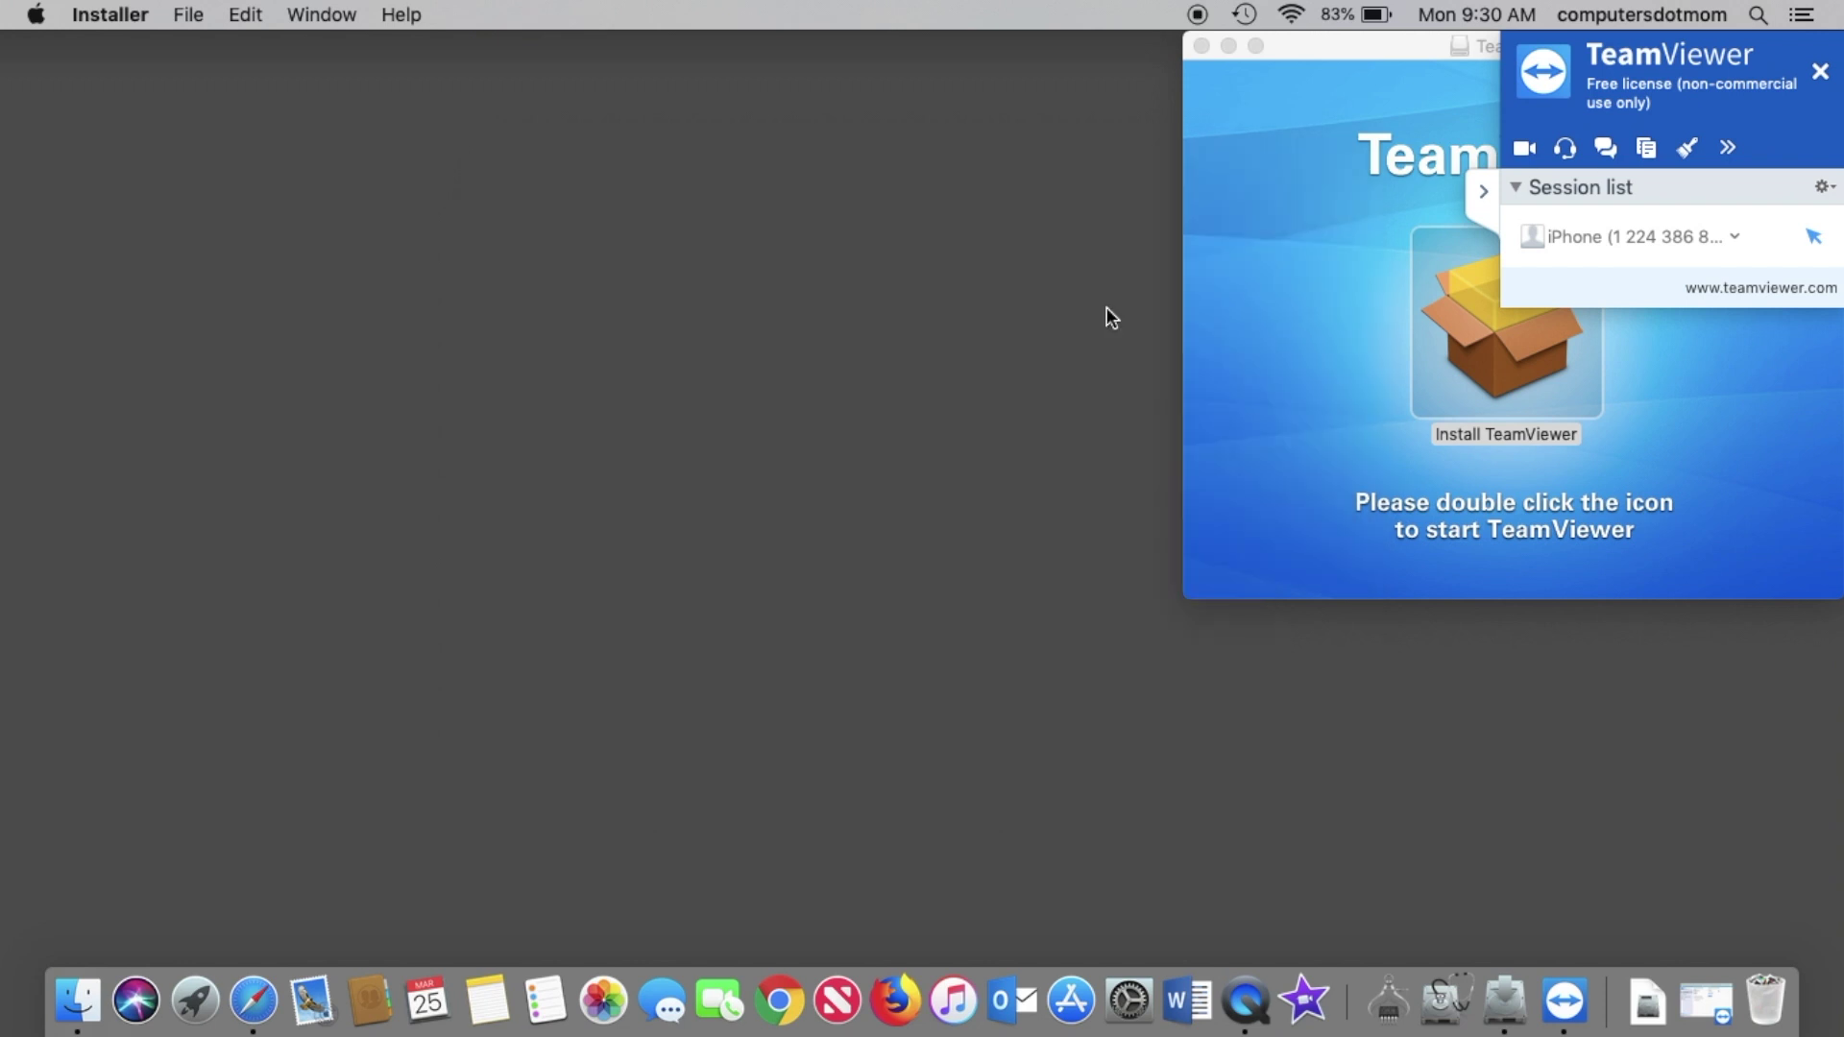